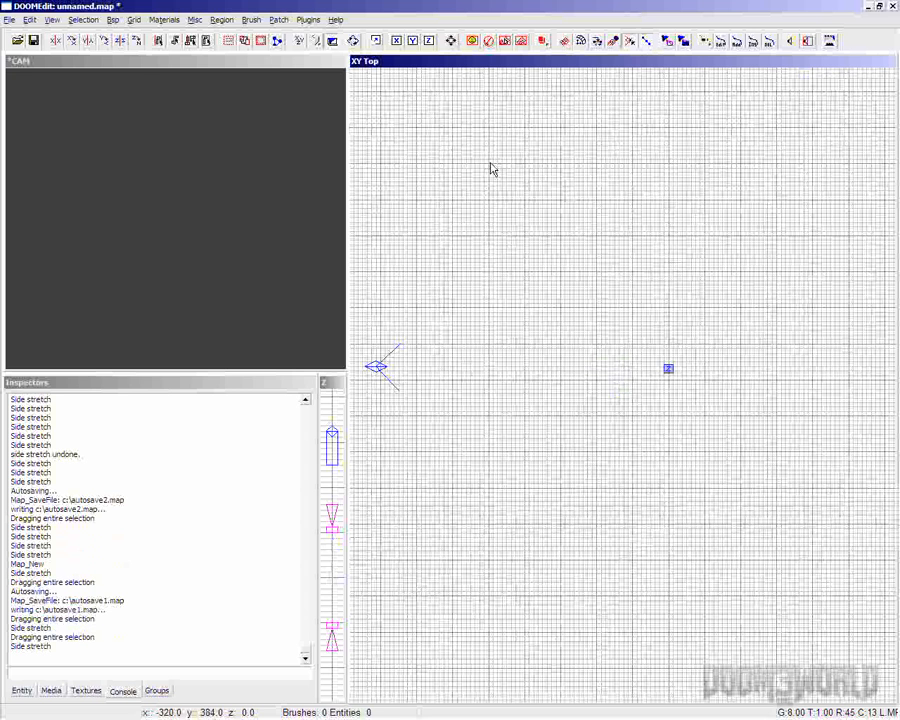
- Draw a 640 × 576 unit brush, 224 units high, in the top view and hollow it into a room
{"action": "mouse_move", "coordinate": [490, 168]}
{"action": "left_mouse_down"}
{"action": "mouse_move", "coordinate": [538, 199]}
{"action": "mouse_move", "coordinate": [759, 454]}
{"action": "mouse_move", "coordinate": [853, 496]}
{"action": "left_mouse_up"}
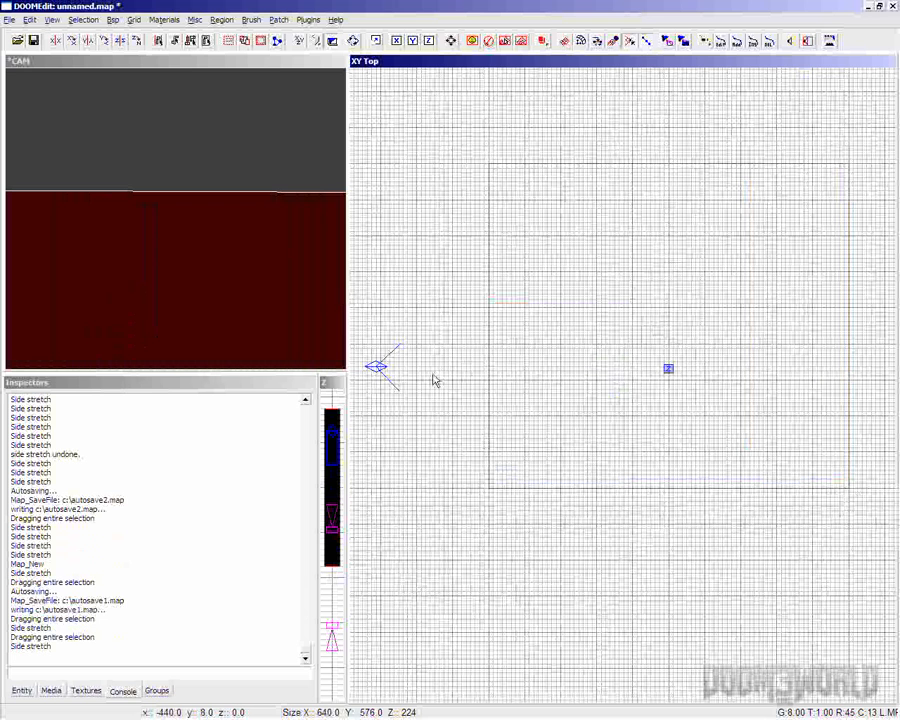
{"action": "right_click_drag", "start_coordinate": [427, 378], "coordinate": [591, 376]}
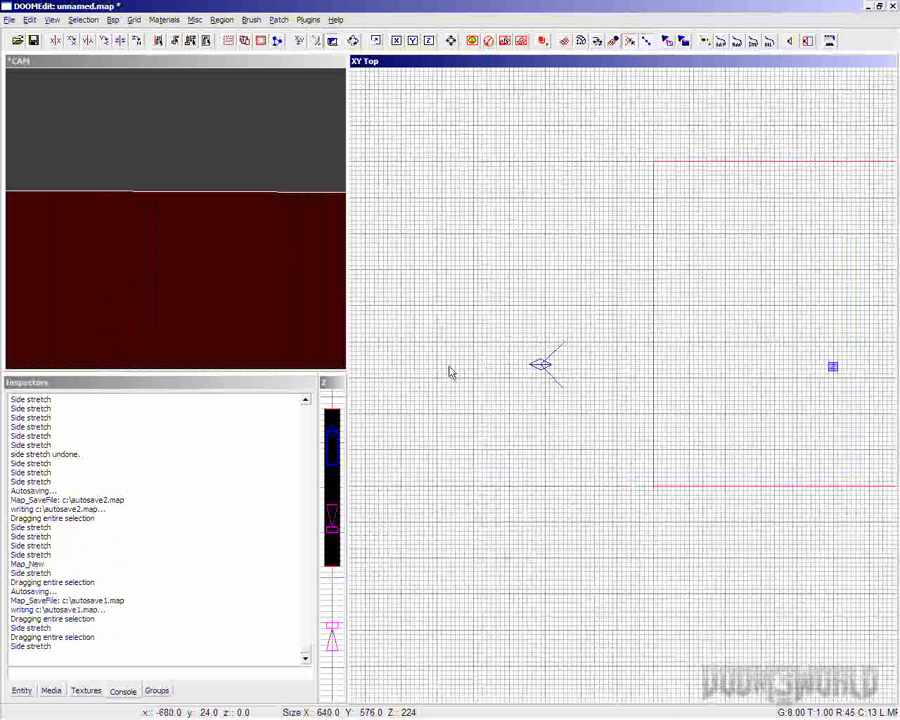
{"action": "middle_click", "coordinate": [456, 364], "text": "ctrl"}
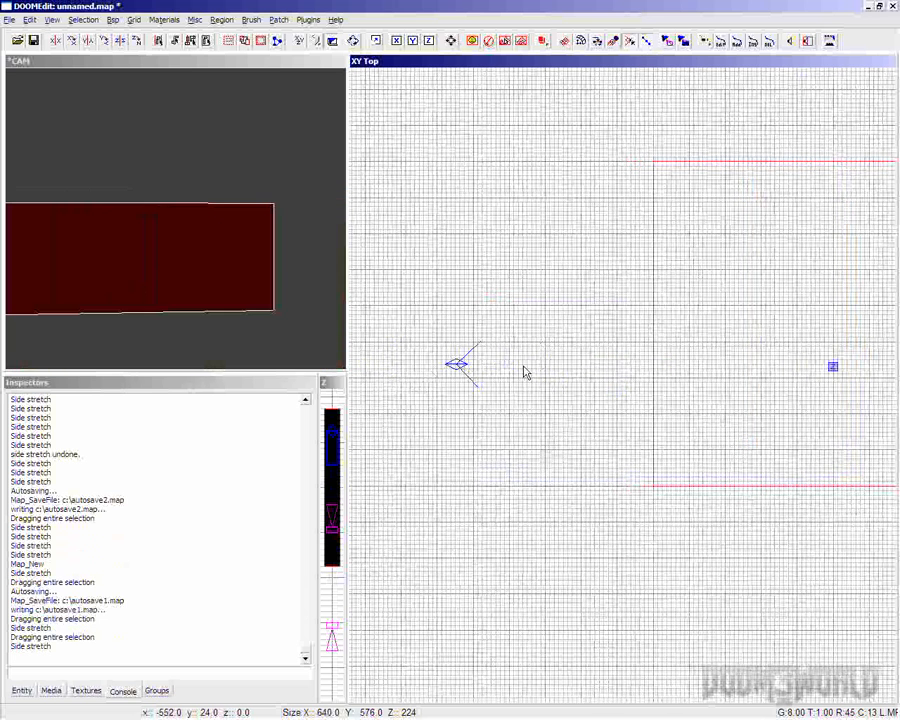
{"action": "mouse_move", "coordinate": [524, 367]}
{"action": "right_mouse_down"}
{"action": "mouse_move", "coordinate": [495, 367]}
{"action": "mouse_move", "coordinate": [433, 396]}
{"action": "mouse_move", "coordinate": [500, 374]}
{"action": "mouse_move", "coordinate": [440, 352]}
{"action": "mouse_move", "coordinate": [484, 392]}
{"action": "mouse_move", "coordinate": [463, 379]}
{"action": "mouse_move", "coordinate": [516, 370]}
{"action": "right_mouse_up"}
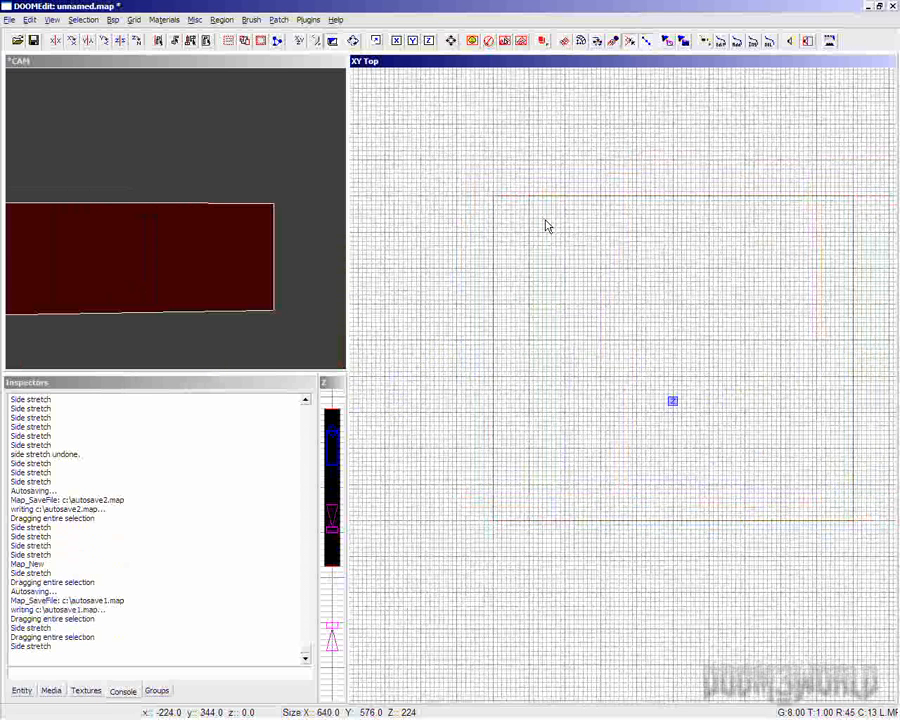
{"action": "mouse_move", "coordinate": [584, 348]}
{"action": "right_mouse_down"}
{"action": "mouse_move", "coordinate": [596, 326]}
{"action": "mouse_move", "coordinate": [584, 266]}
{"action": "mouse_move", "coordinate": [621, 389]}
{"action": "mouse_move", "coordinate": [562, 381]}
{"action": "mouse_move", "coordinate": [590, 341]}
{"action": "right_mouse_up"}
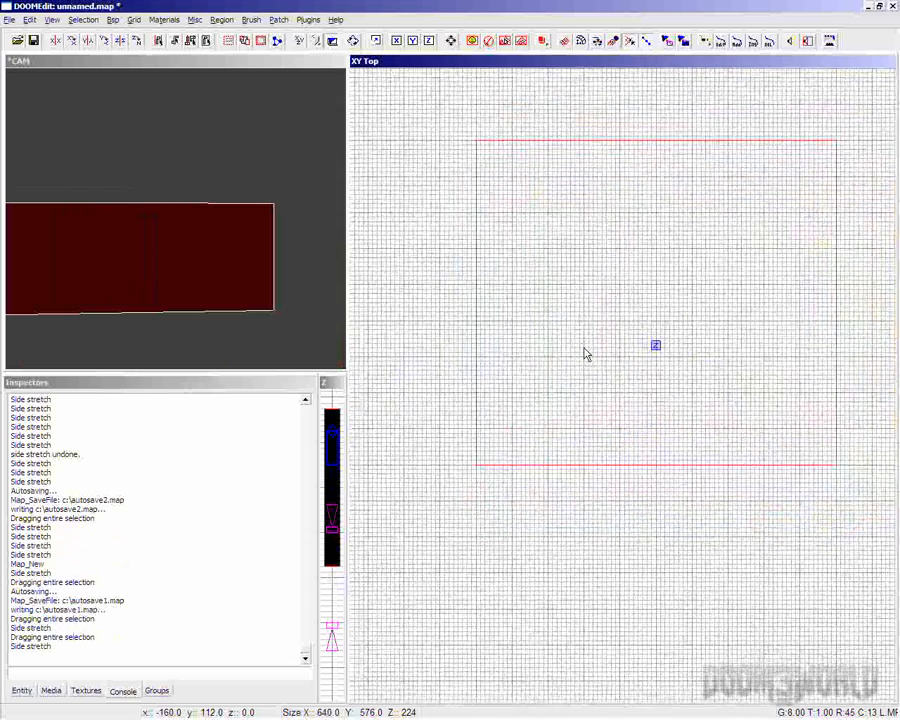
{"action": "left_click", "coordinate": [584, 349]}
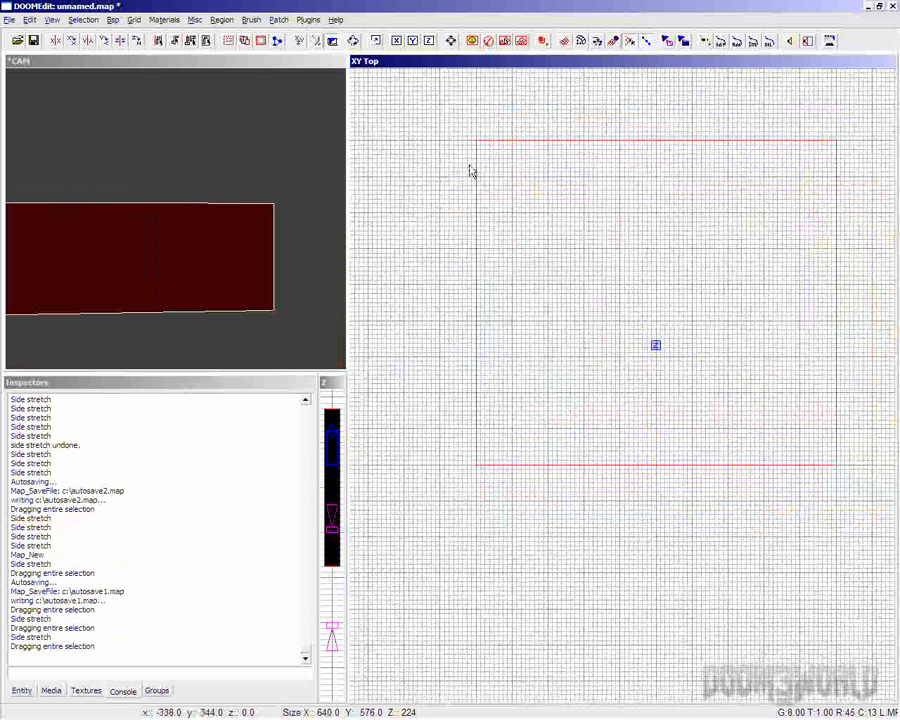
{"action": "left_click", "coordinate": [261, 41]}
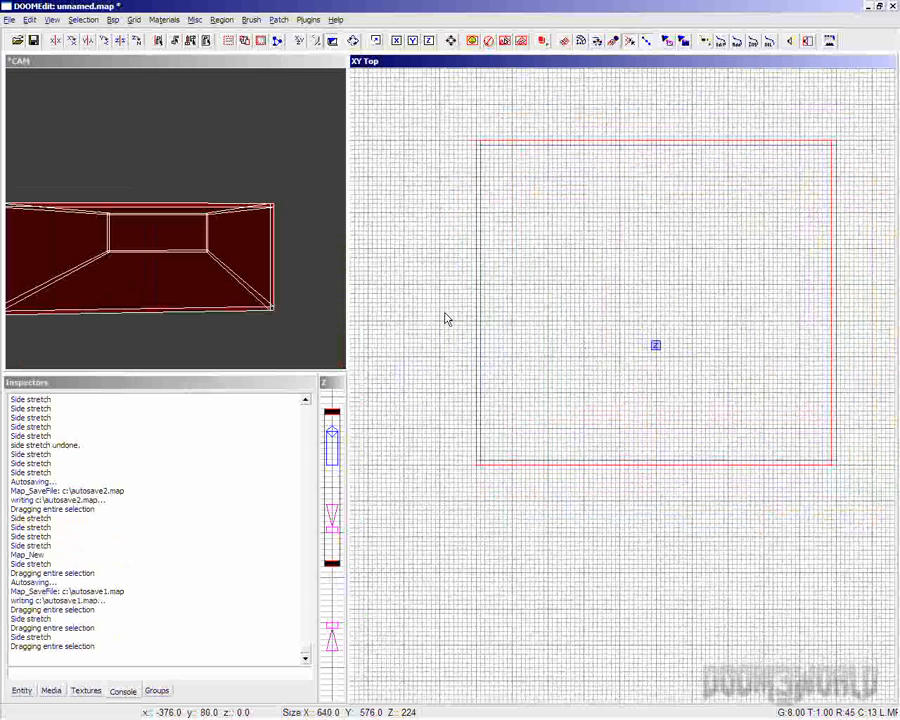
- Fly the camera inside the hollowed room and look around at its walls, floor and ceiling
{"action": "key", "text": "c"}
{"action": "key", "text": "c"}
{"action": "key", "text": "Up"}
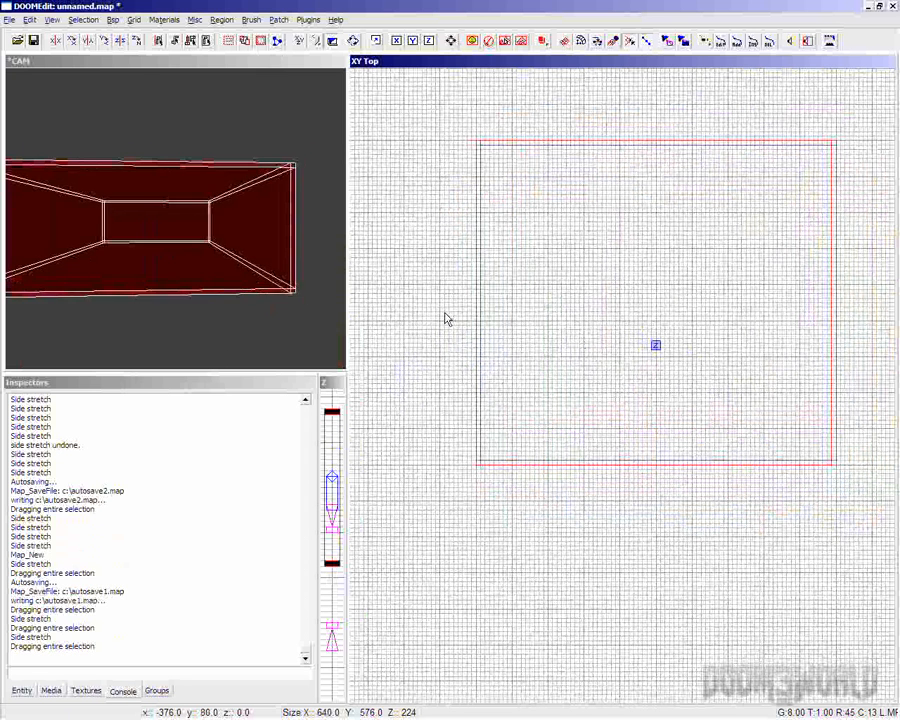
{"action": "key", "text": "Up"}
{"action": "key", "text": "Up"}
{"action": "key", "text": "Left"}
{"action": "key", "text": "Left"}
{"action": "key", "text": "Left"}
{"action": "key", "text": "Left"}
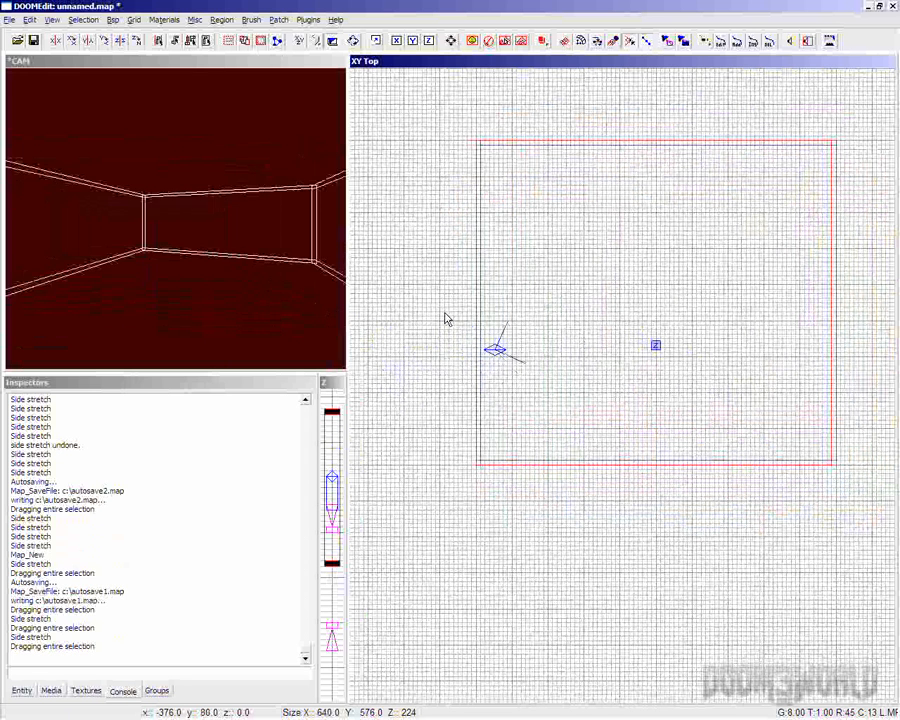
{"action": "key", "text": "Right"}
{"action": "key", "text": "Right"}
{"action": "key", "text": "Up"}
{"action": "key", "text": "Up"}
{"action": "key", "text": "Right"}
{"action": "key", "text": "Right"}
{"action": "key", "text": "Right"}
{"action": "key", "text": "Right"}
{"action": "key", "text": "Right"}
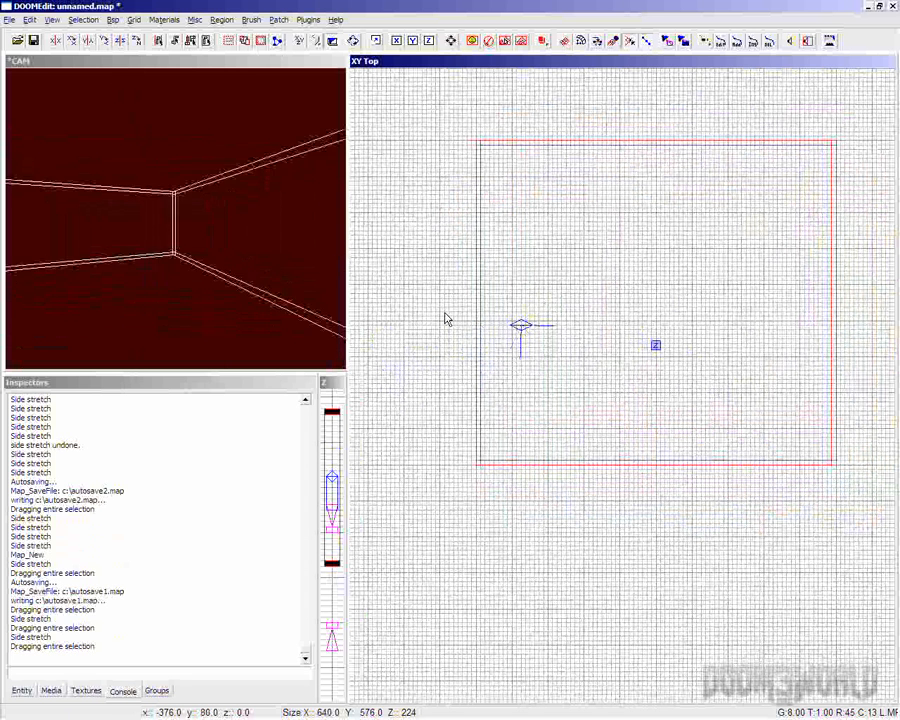
{"action": "key", "text": "Left"}
{"action": "key", "text": "Left"}
{"action": "key", "text": "Left"}
{"action": "key", "text": "Left"}
{"action": "key", "text": "Left"}
{"action": "key", "text": "Down"}
{"action": "key", "text": "Down"}
{"action": "key", "text": "Right"}
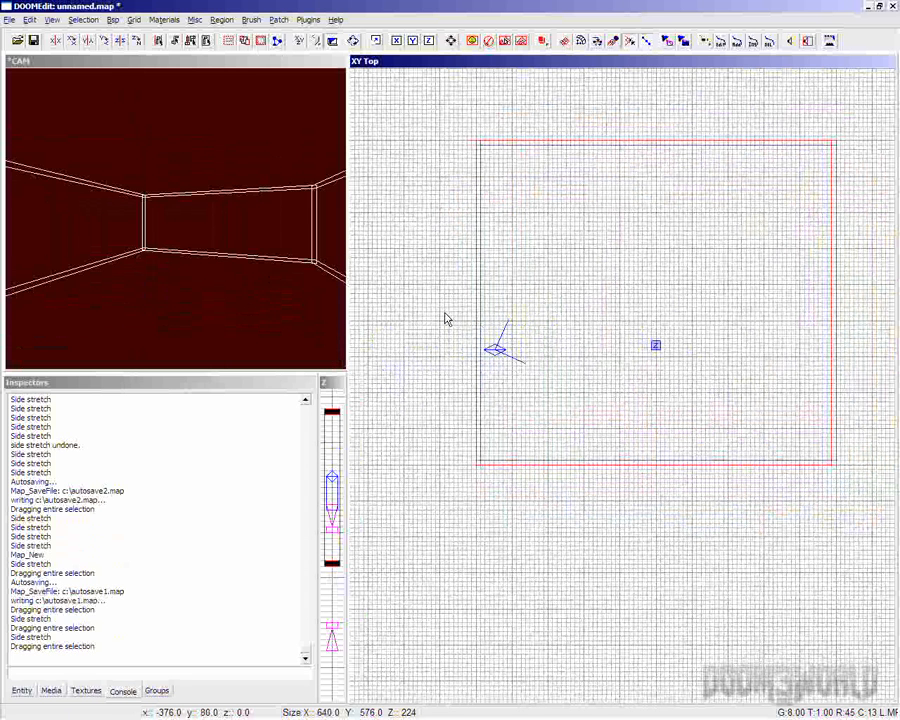
{"action": "key", "text": "Up"}
{"action": "key", "text": "Up"}
{"action": "key", "text": "Right"}
{"action": "key", "text": "Right"}
{"action": "key", "text": "Left"}
{"action": "key", "text": "Left"}
{"action": "key", "text": "Left"}
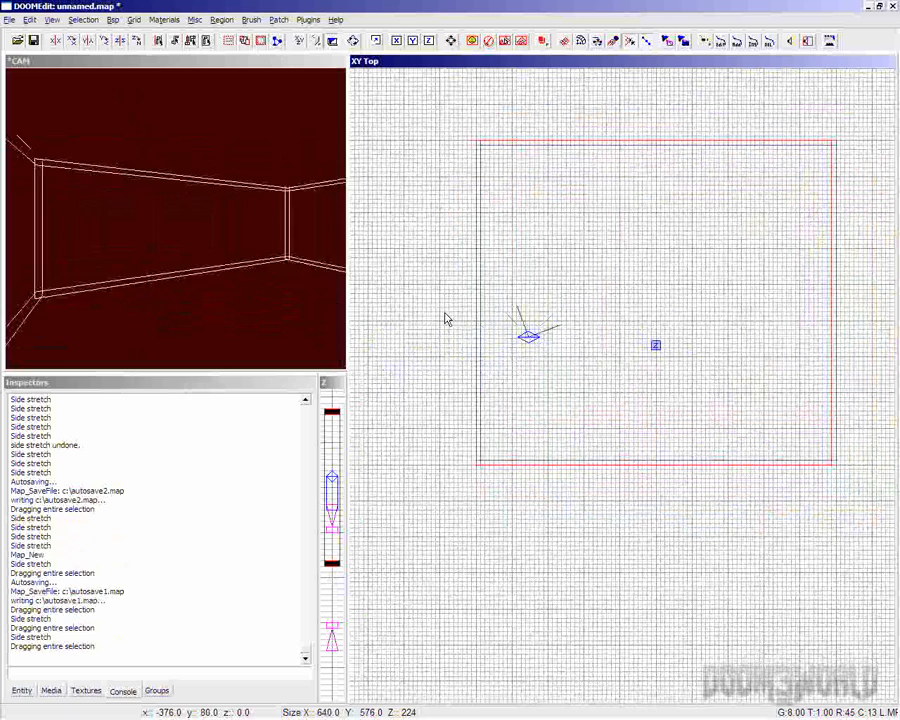
{"action": "key", "text": "Left"}
{"action": "key", "text": "Right"}
{"action": "key", "text": "Right"}
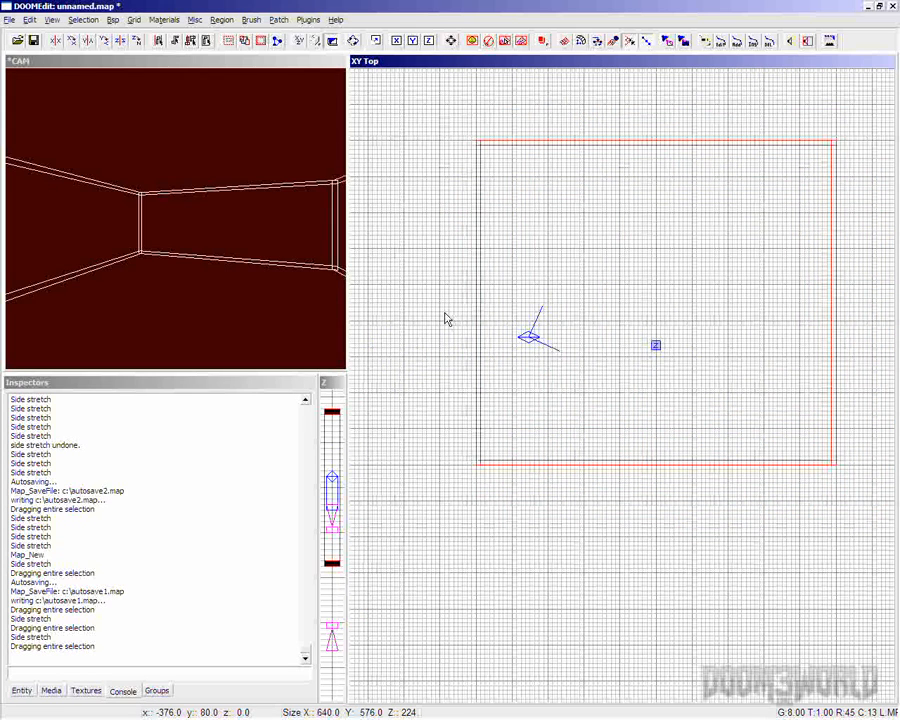
- Examine up close how the hollowed wall brushes meet at the room's northwest corner in the top view
{"action": "left_click", "coordinate": [551, 300]}
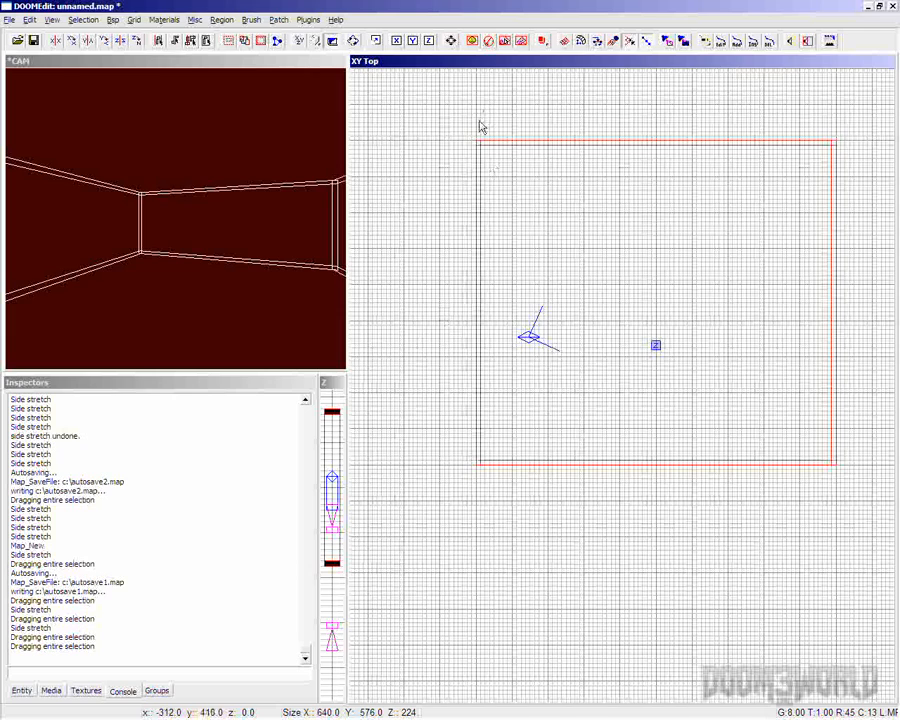
{"action": "right_click_drag", "start_coordinate": [492, 170], "coordinate": [560, 315]}
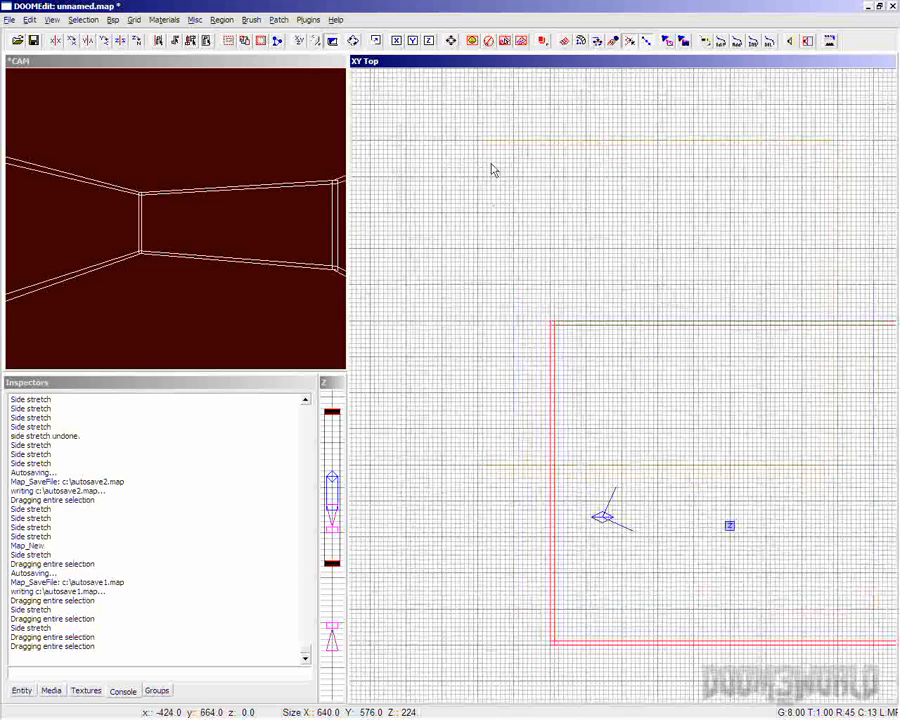
{"action": "scroll", "coordinate": [522, 358], "scroll_direction": "up", "scroll_amount": 2}
{"action": "right_click_drag", "start_coordinate": [522, 358], "coordinate": [518, 363]}
{"action": "scroll", "coordinate": [562, 338], "scroll_direction": "up", "scroll_amount": 2}
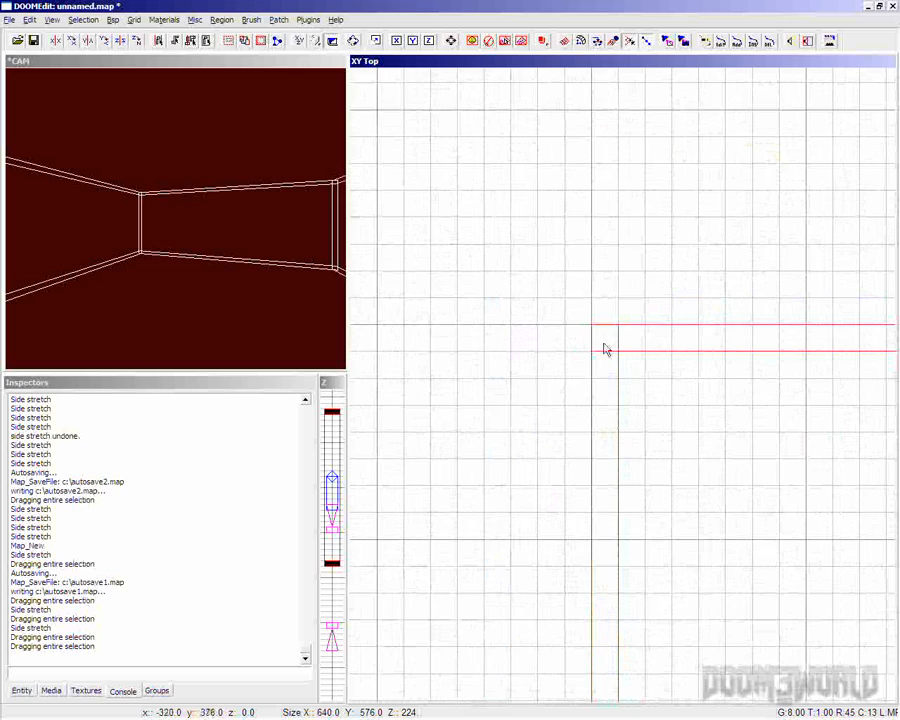
{"action": "scroll", "coordinate": [620, 435], "scroll_direction": "down", "scroll_amount": 1}
{"action": "scroll", "coordinate": [690, 470], "scroll_direction": "down", "scroll_amount": 3}
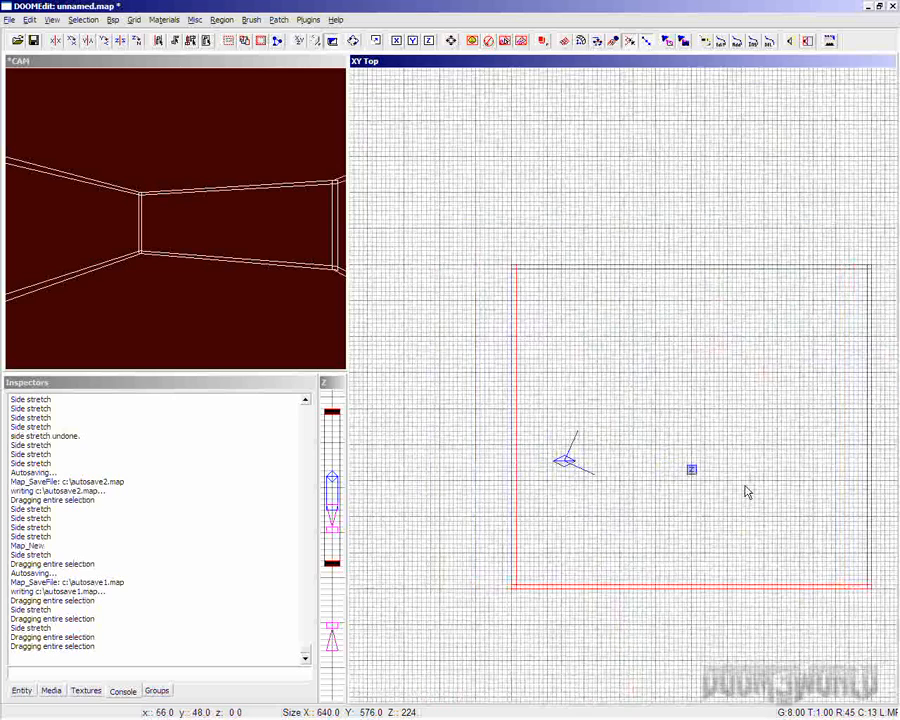
{"action": "right_click_drag", "start_coordinate": [745, 492], "coordinate": [740, 488]}
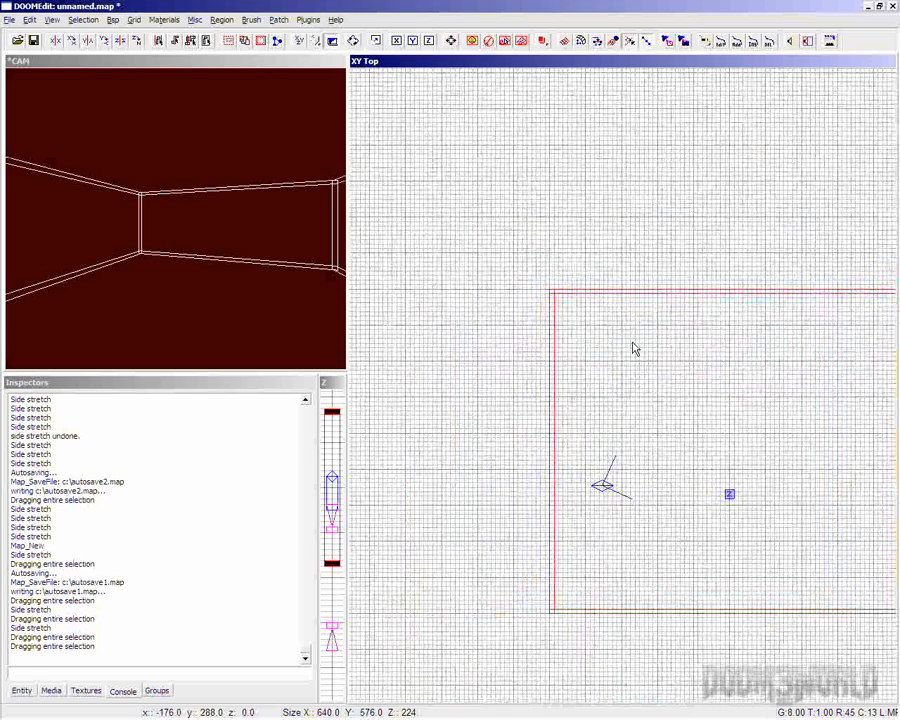
- Select the four walls with a 720 × 40 brush spanning the room in the front view, and shorten them 8 units at top and bottom
{"action": "key", "text": "Escape"}
{"action": "right_click_drag", "start_coordinate": [662, 392], "coordinate": [664, 394]}
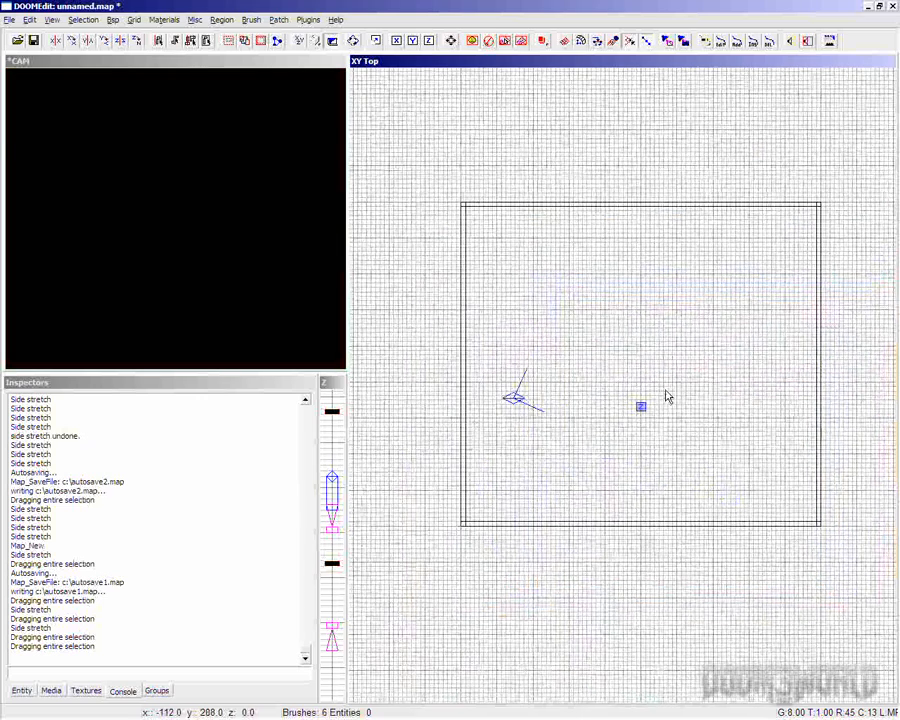
{"action": "key", "text": "ctrl+Tab"}
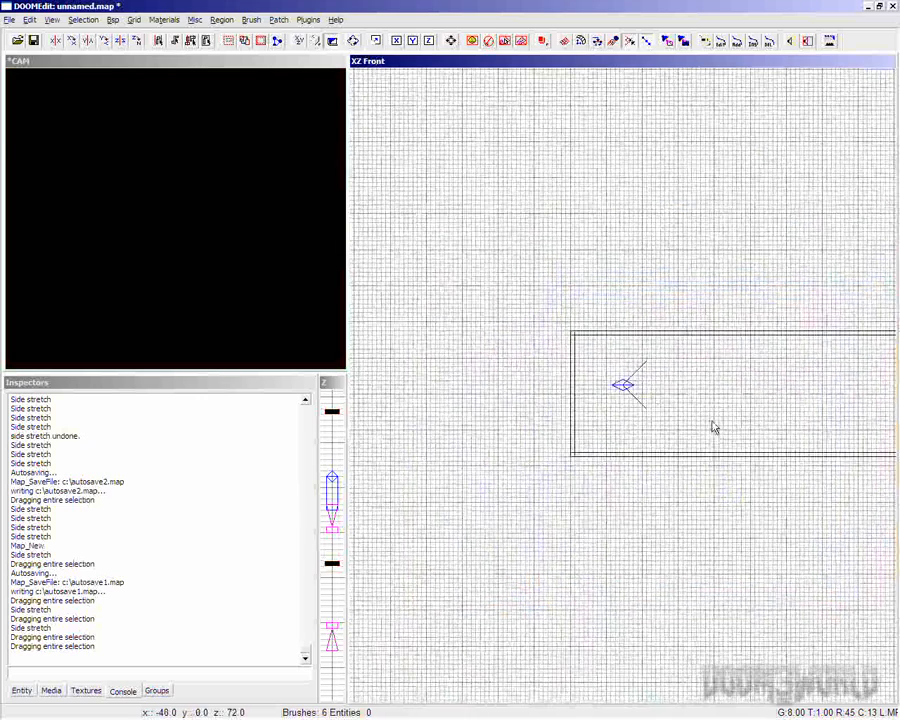
{"action": "right_click_drag", "start_coordinate": [711, 426], "coordinate": [727, 430]}
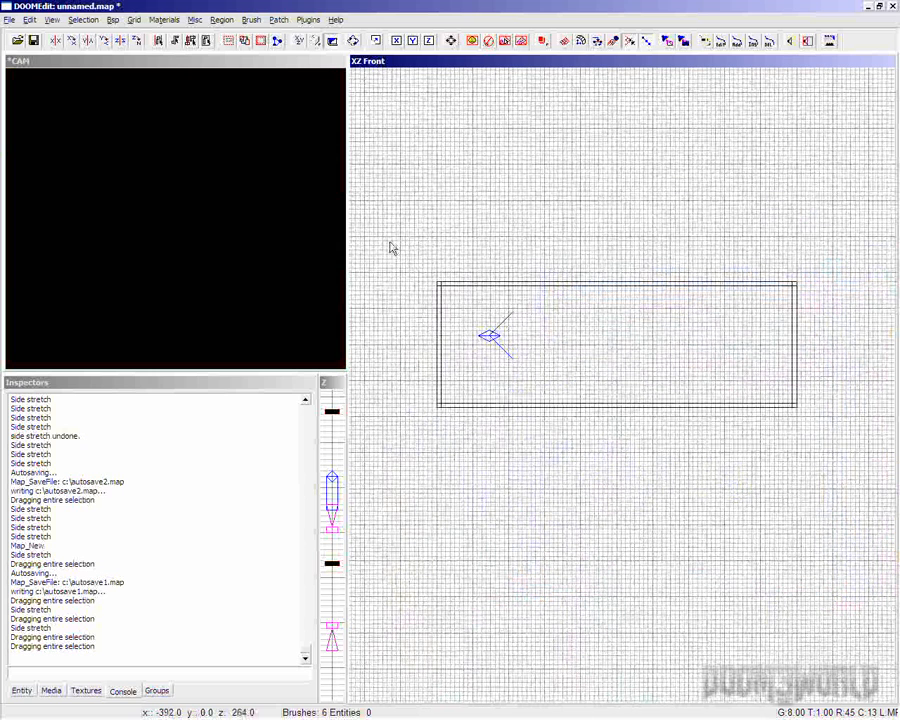
{"action": "mouse_move", "coordinate": [420, 335]}
{"action": "left_mouse_down"}
{"action": "mouse_move", "coordinate": [516, 346]}
{"action": "mouse_move", "coordinate": [827, 345]}
{"action": "left_mouse_up"}
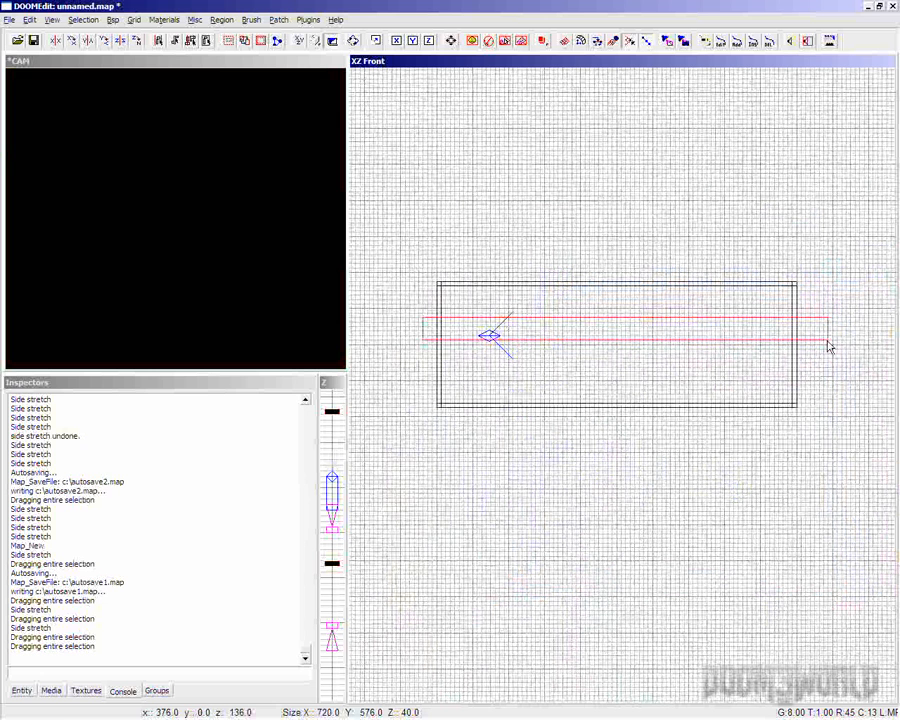
{"action": "left_click", "coordinate": [192, 46]}
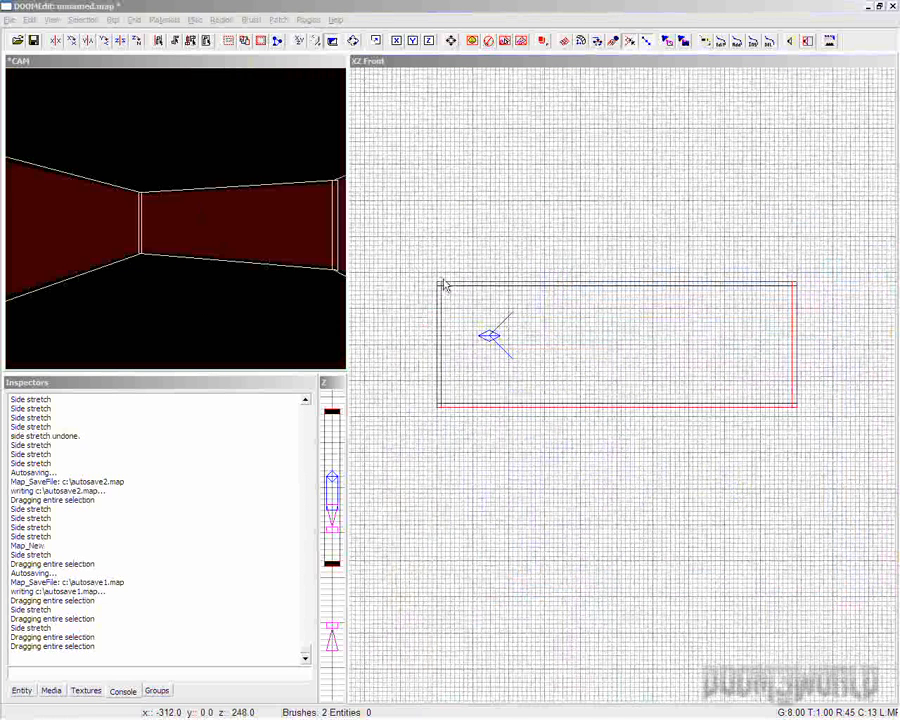
{"action": "left_click_drag", "start_coordinate": [439, 270], "coordinate": [440, 277]}
{"action": "left_click", "coordinate": [439, 418]}
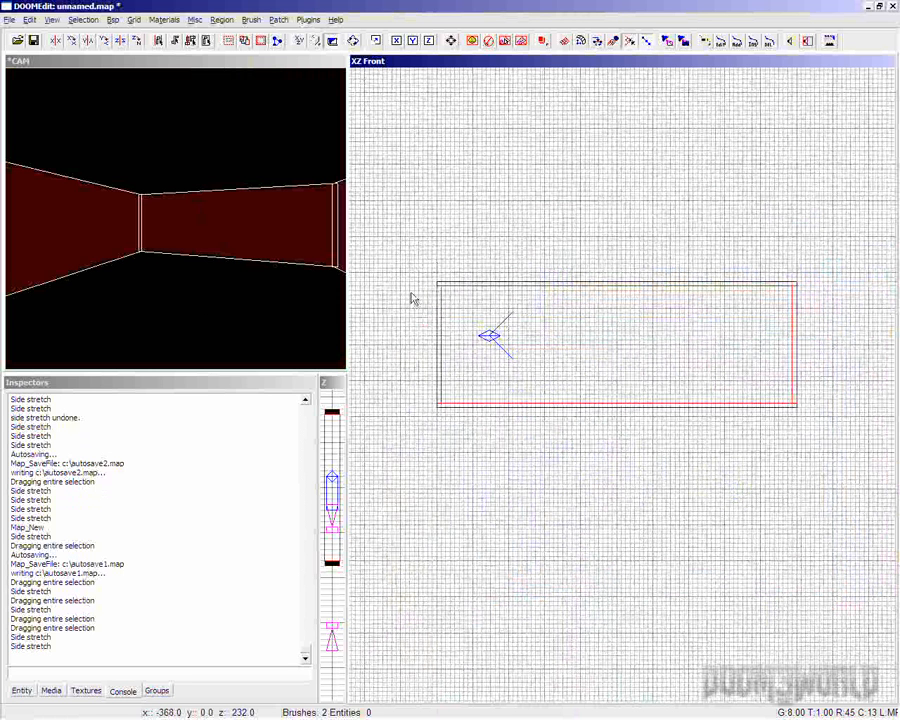
- Select only the north and south walls and shorten both by 8 units at each end in the top view
{"action": "key", "text": "ctrl+Tab"}
{"action": "key", "text": "ctrl+Tab"}
{"action": "key", "text": "ctrl+Tab"}
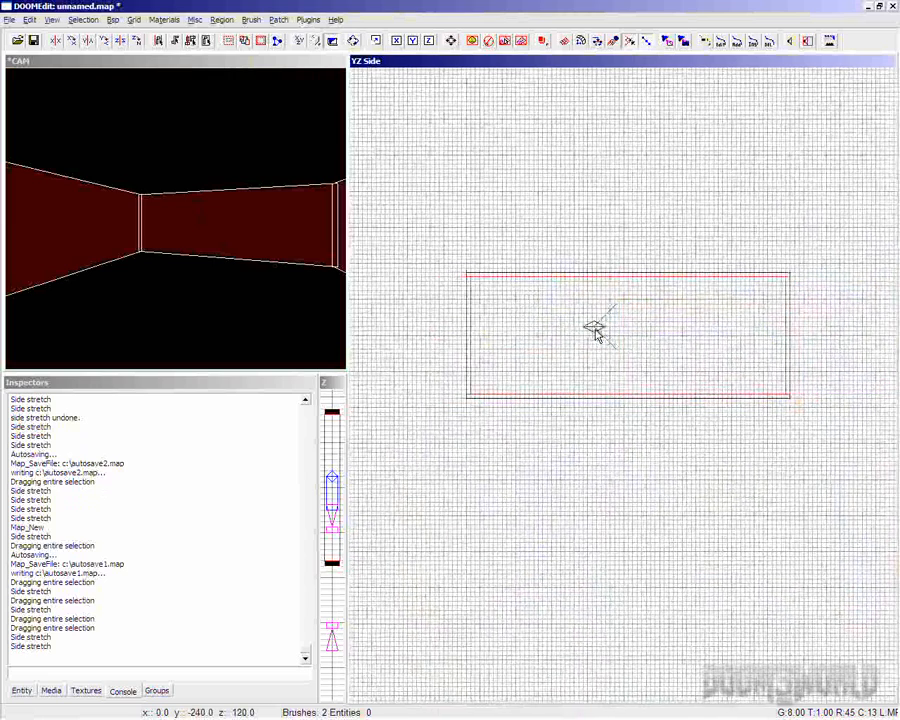
{"action": "key", "text": "ctrl+Tab"}
{"action": "key", "text": "ctrl+Tab"}
{"action": "right_click_drag", "start_coordinate": [608, 337], "coordinate": [688, 302]}
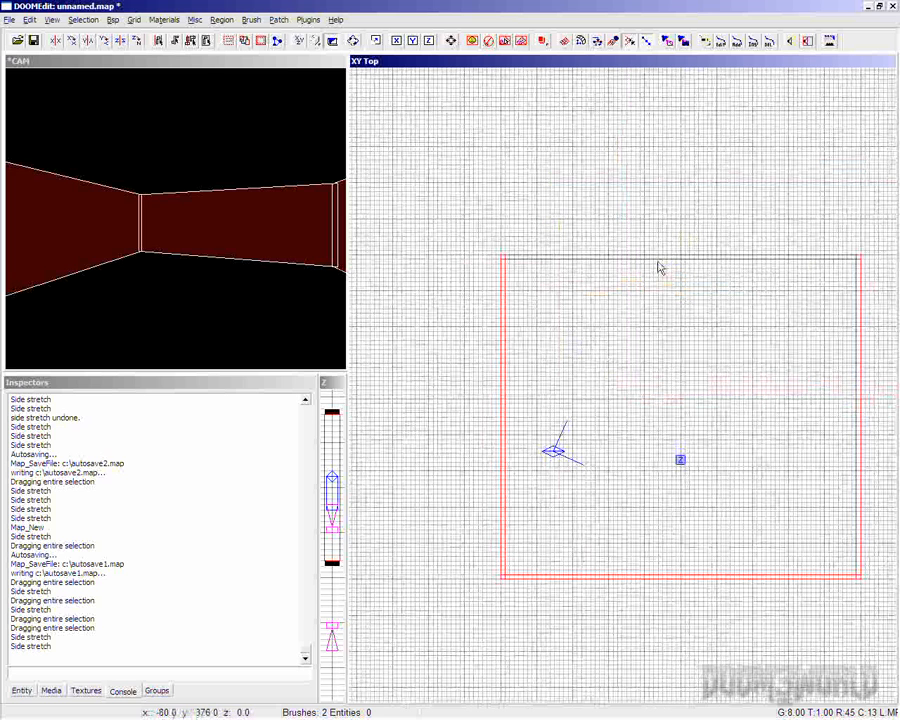
{"action": "key", "text": "Escape"}
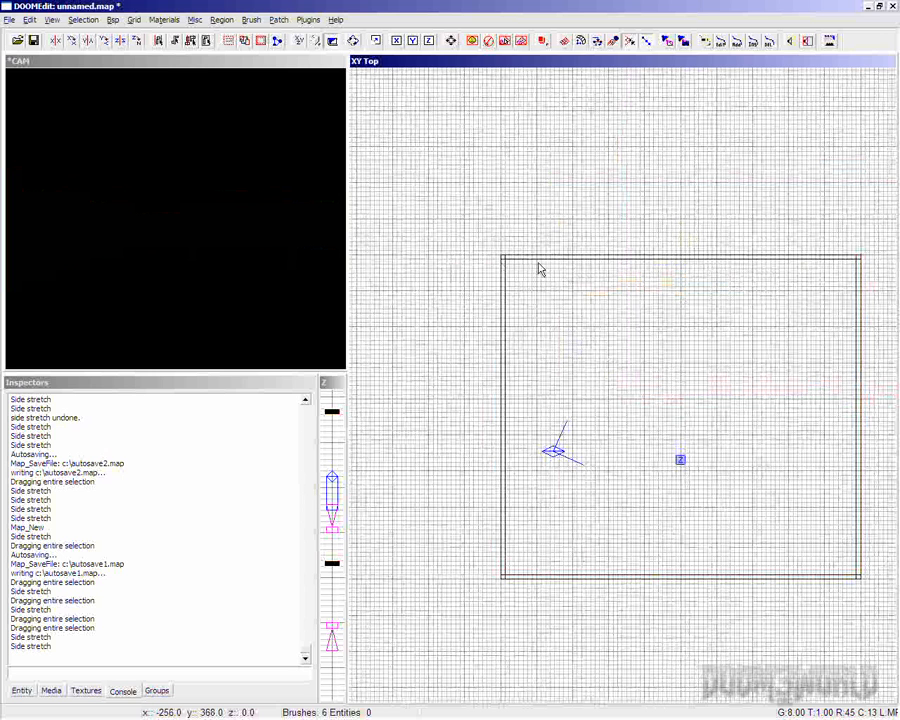
{"action": "left_click", "coordinate": [50, 240]}
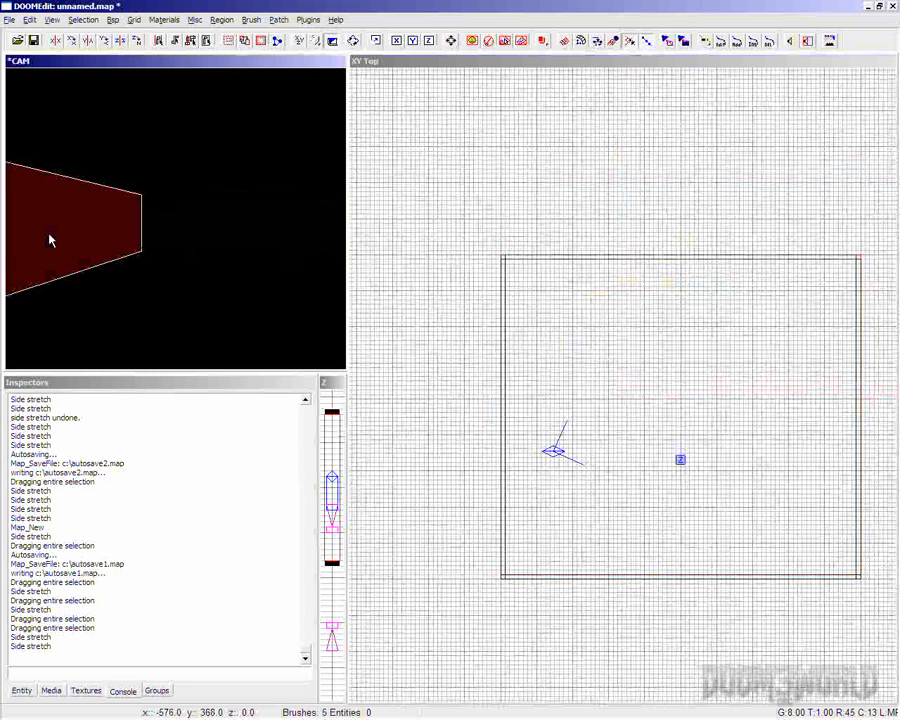
{"action": "left_click", "coordinate": [341, 241], "text": "shift"}
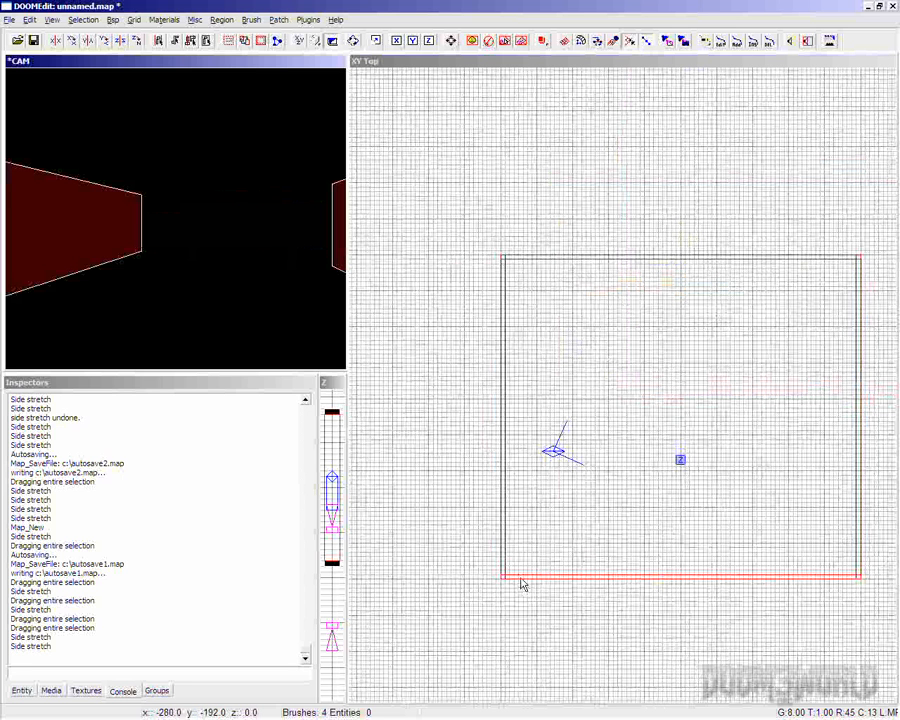
{"action": "left_click", "coordinate": [490, 264]}
{"action": "left_click", "coordinate": [493, 262]}
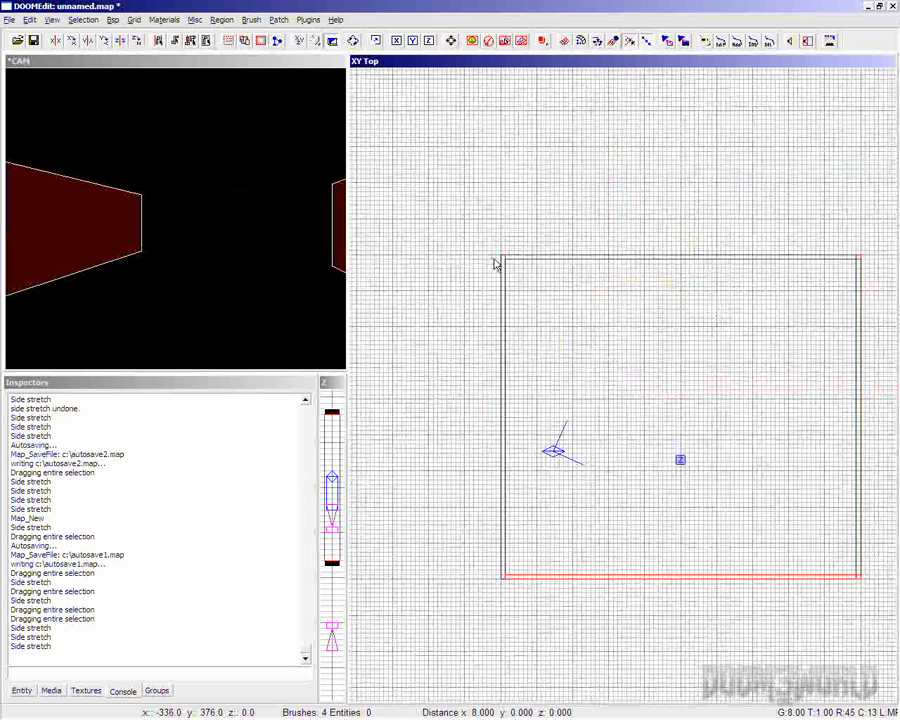
{"action": "left_click", "coordinate": [873, 580]}
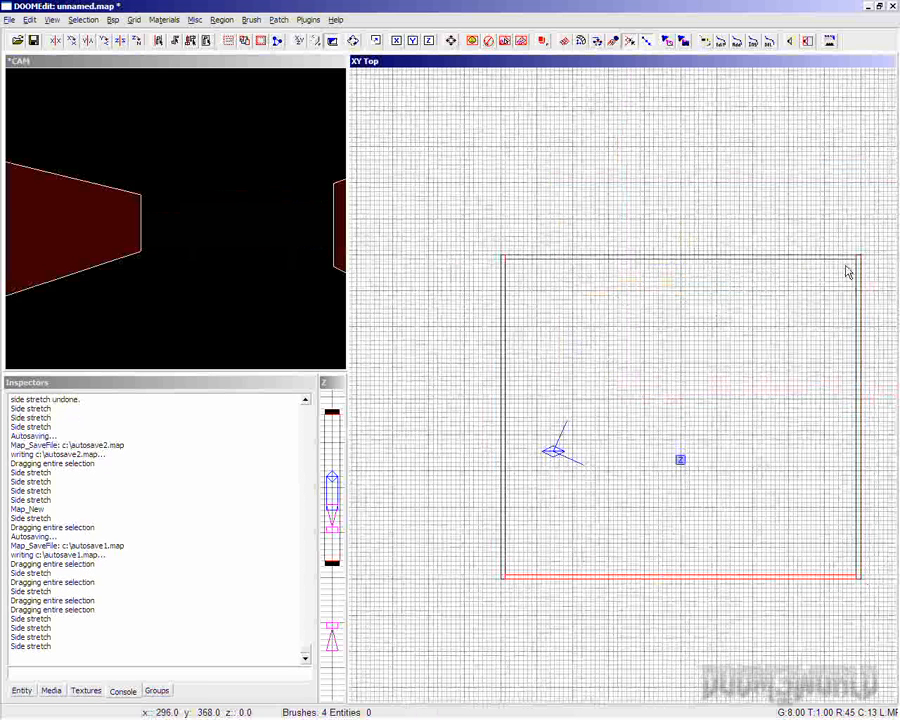
- Clear the selection and inspect the room's wall, floor and ceiling joints in the front, side and top views
{"action": "right_click_drag", "start_coordinate": [719, 335], "coordinate": [629, 267]}
{"action": "key", "text": "ctrl+Tab"}
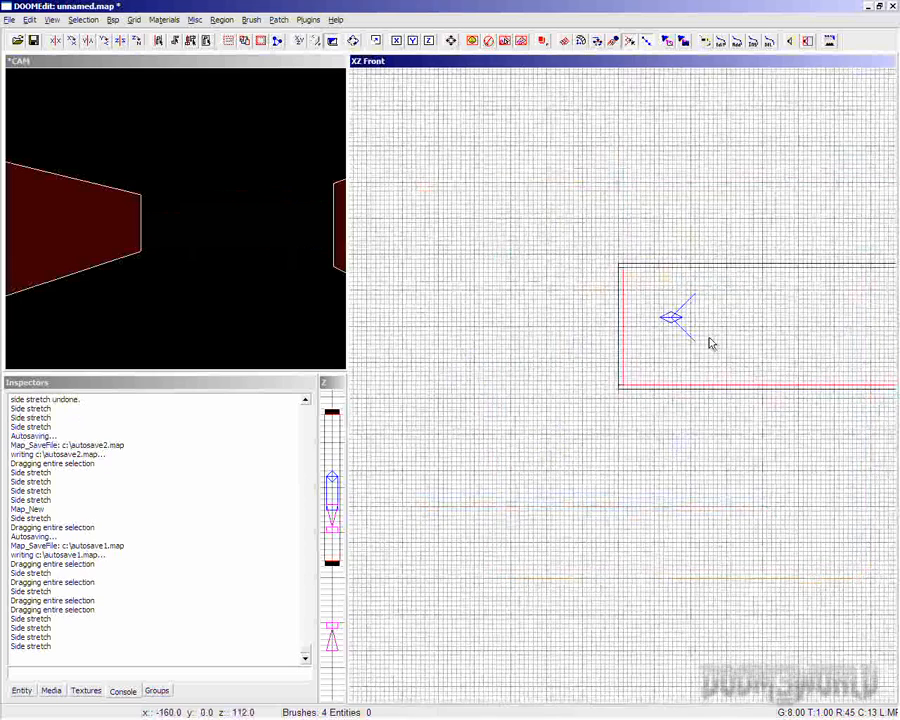
{"action": "right_click_drag", "start_coordinate": [768, 353], "coordinate": [765, 353]}
{"action": "key", "text": "Escape"}
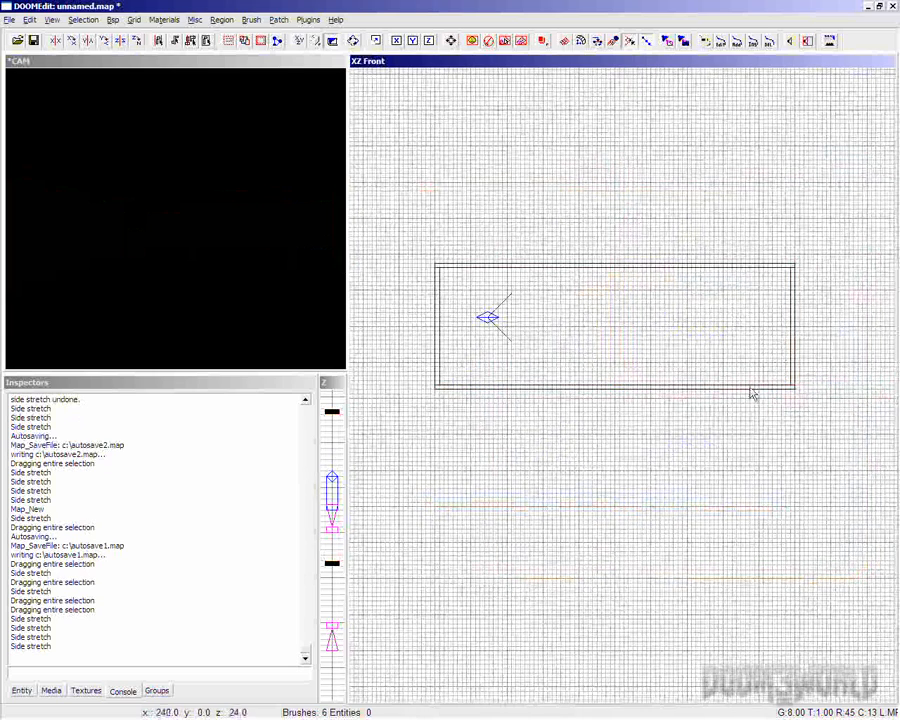
{"action": "key", "text": "ctrl+Tab"}
{"action": "right_click_drag", "start_coordinate": [768, 378], "coordinate": [766, 394]}
{"action": "key", "text": "ctrl+Tab"}
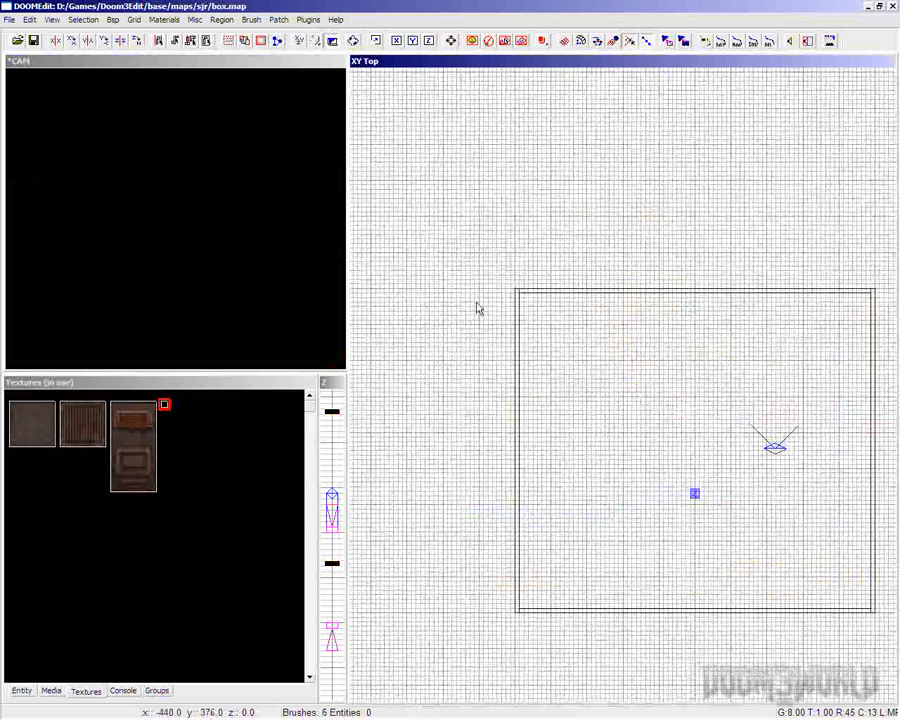
- Select the north wall, east wall and floor from the camera view to inspect the room's brushes in the top view
{"action": "left_click", "coordinate": [233, 218], "text": "shift"}
{"action": "left_click", "coordinate": [294, 219], "text": "shift"}
{"action": "left_click", "coordinate": [249, 306], "text": "shift"}
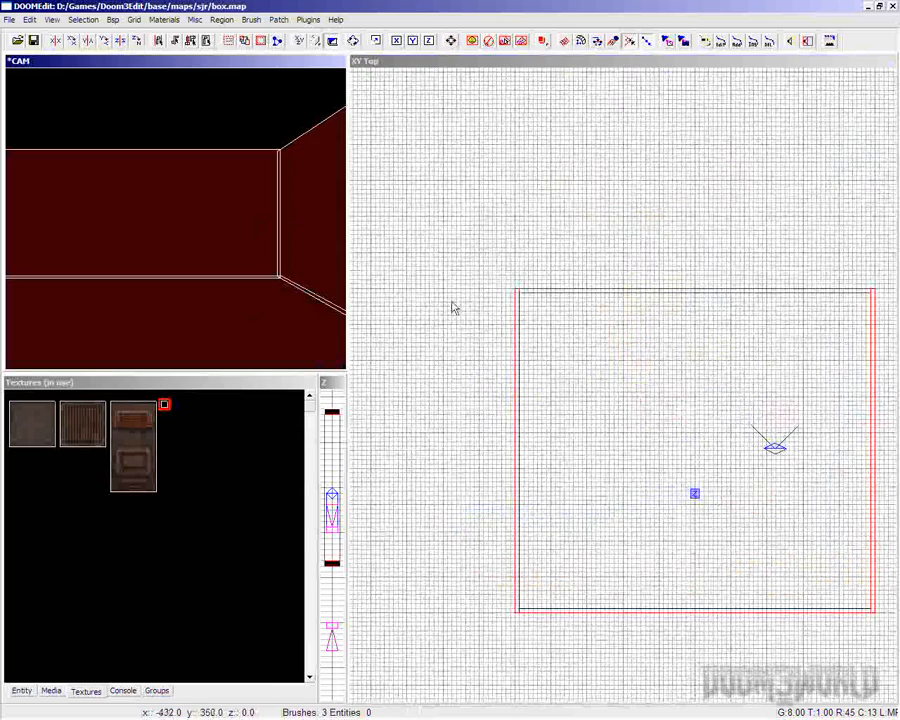
{"action": "right_click_drag", "start_coordinate": [714, 315], "coordinate": [535, 376]}
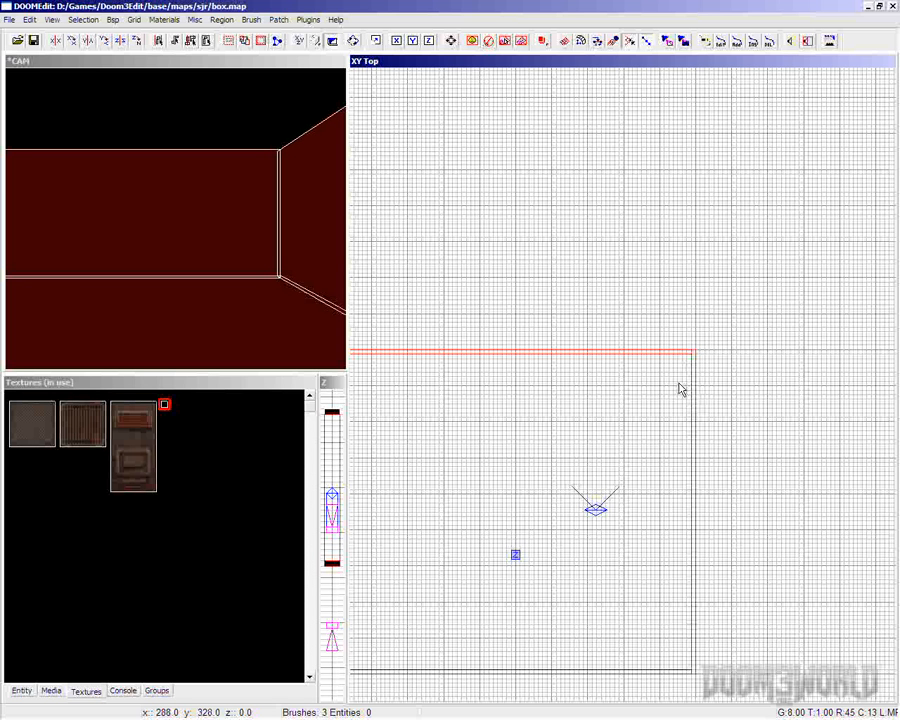
{"action": "right_click_drag", "start_coordinate": [614, 400], "coordinate": [604, 402]}
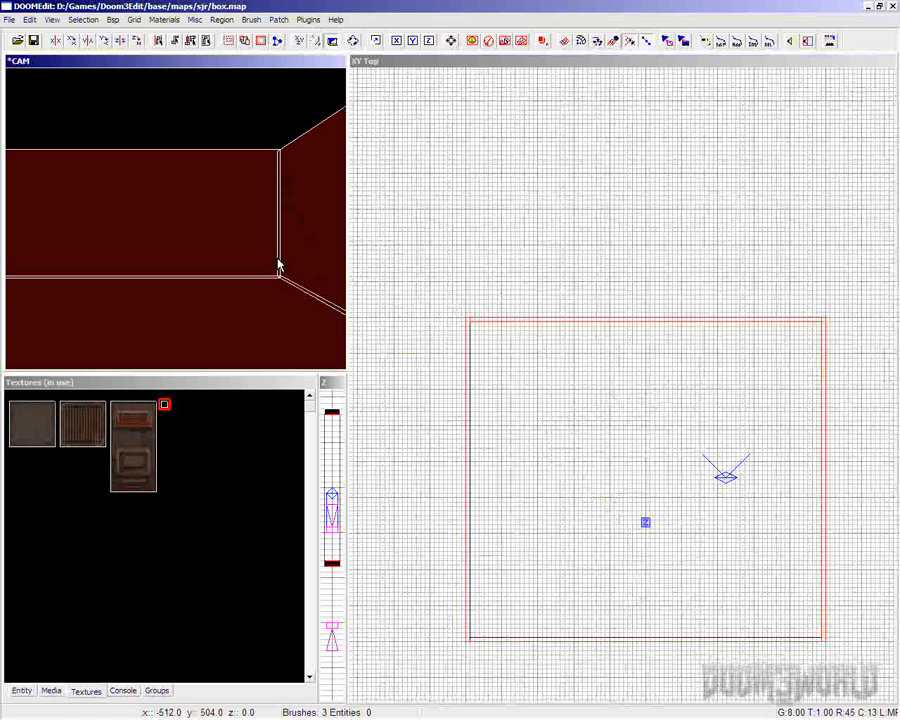
- Select only the north wall, pull its east end inward to open a gap beside the east wall, and clear the selection
{"action": "key", "text": "Escape"}
{"action": "left_click", "coordinate": [245, 249], "text": "shift"}
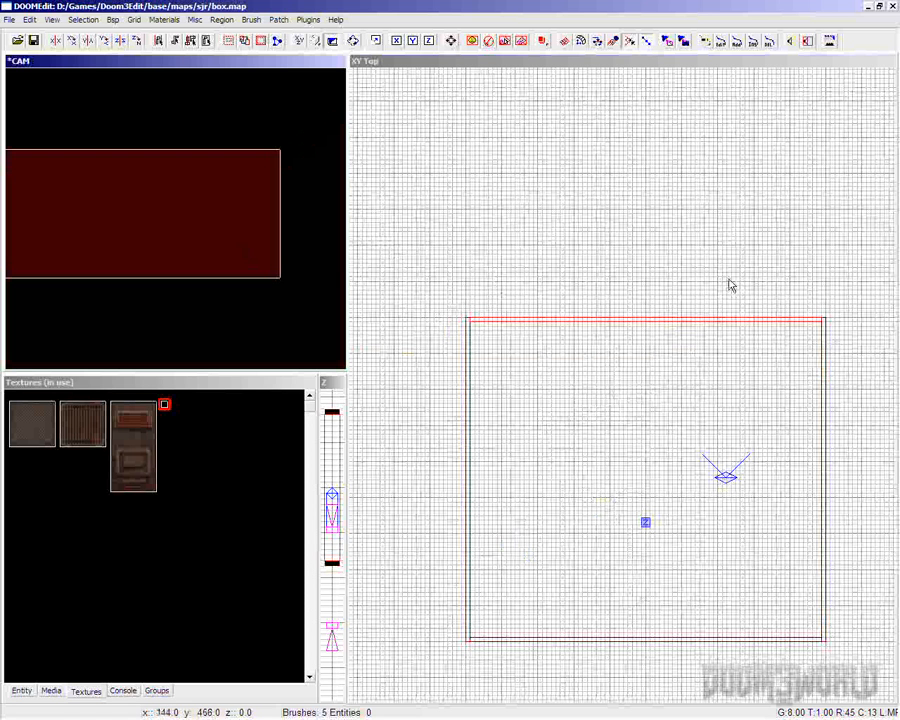
{"action": "left_click_drag", "start_coordinate": [841, 320], "coordinate": [781, 327]}
{"action": "key", "text": "Escape"}
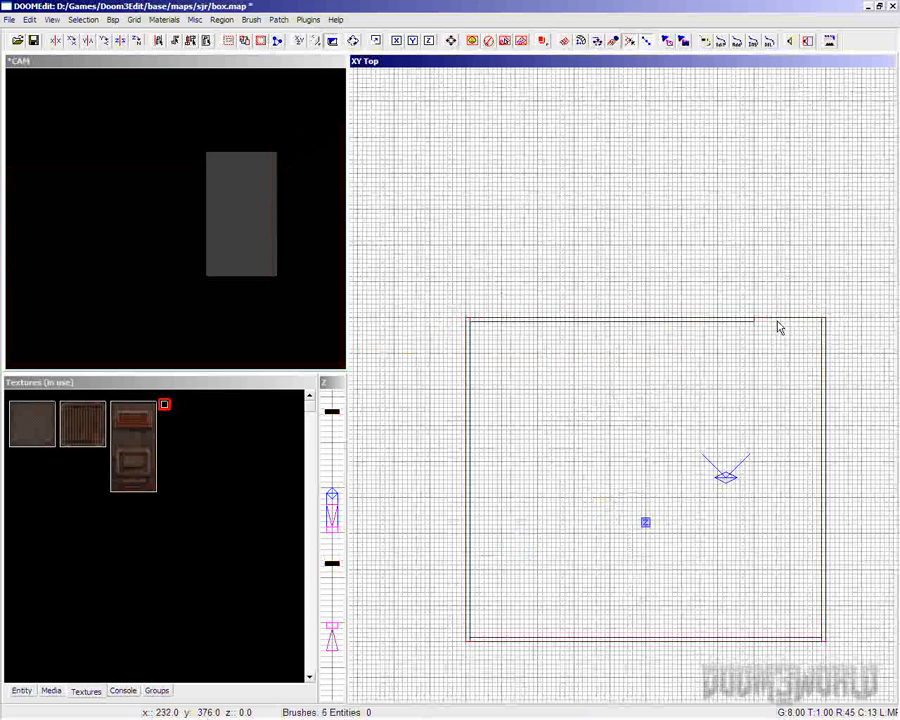
- Fly the camera out through the gap in the north wall and back inside to examine the opening from both sides
{"action": "key", "text": "Up"}
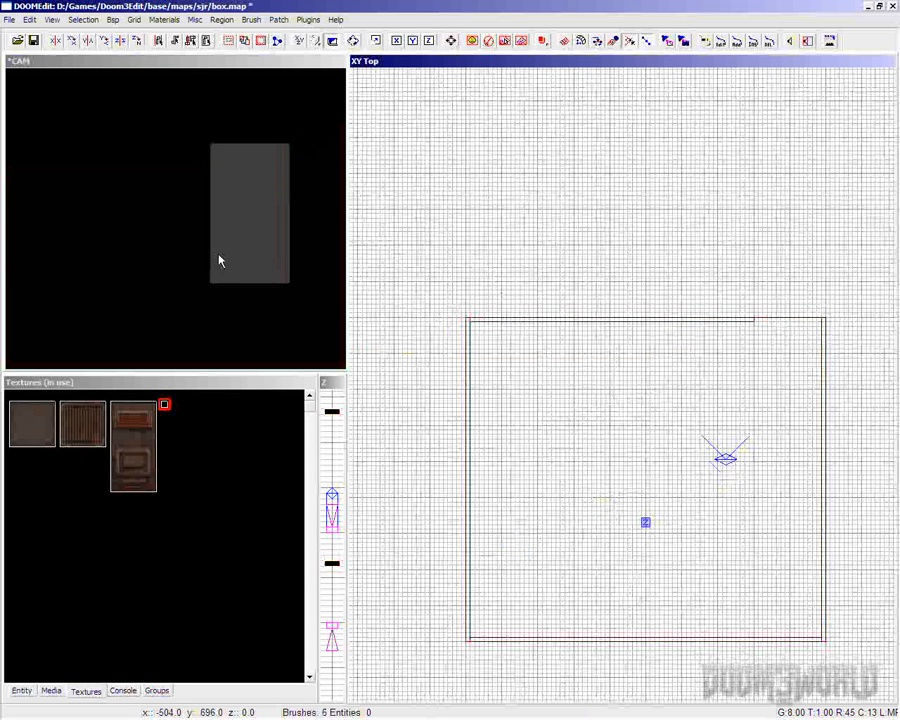
{"action": "key", "text": "Up"}
{"action": "key", "text": "Right"}
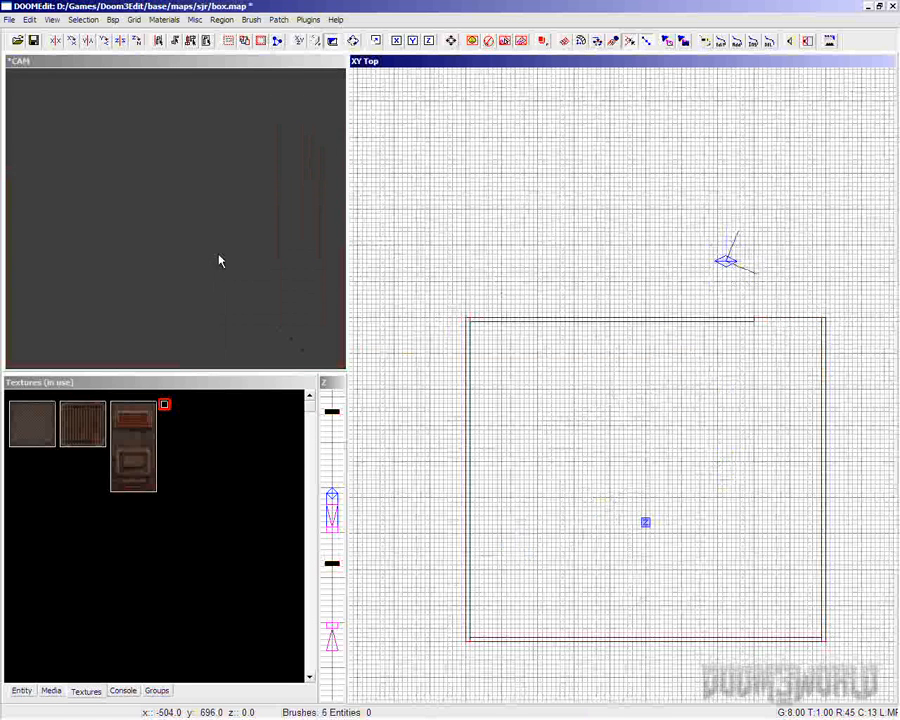
{"action": "key", "text": "Down"}
{"action": "key", "text": "Down"}
{"action": "key", "text": "Right"}
{"action": "key", "text": "Down"}
{"action": "key", "text": "Down"}
{"action": "key", "text": "Down"}
{"action": "key", "text": "Down"}
{"action": "key", "text": "Down"}
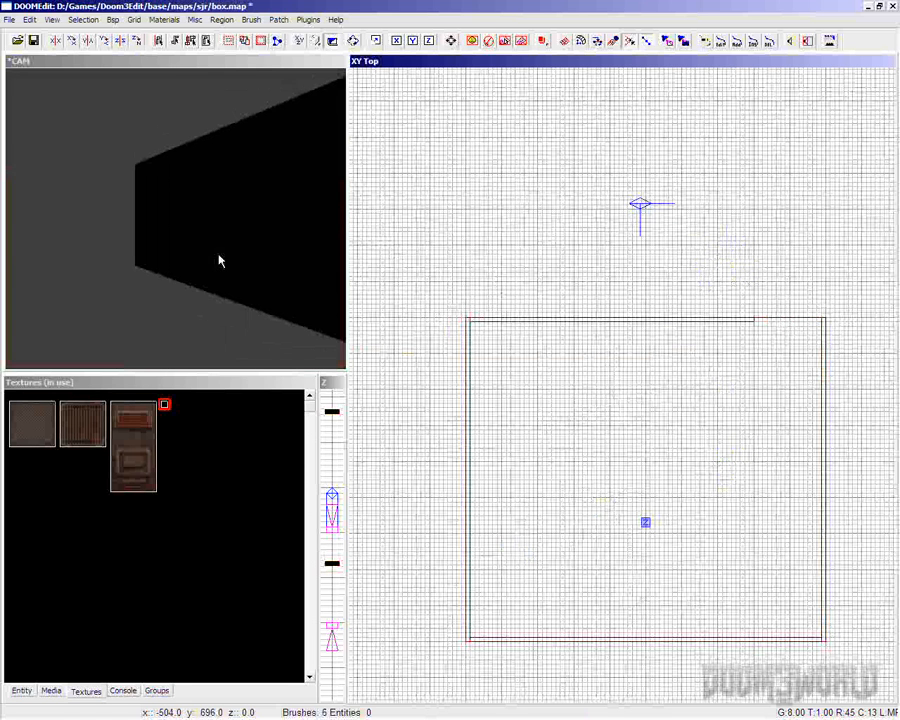
{"action": "key", "text": "Left"}
{"action": "key", "text": "Right"}
{"action": "key", "text": "Right"}
{"action": "key", "text": "Left"}
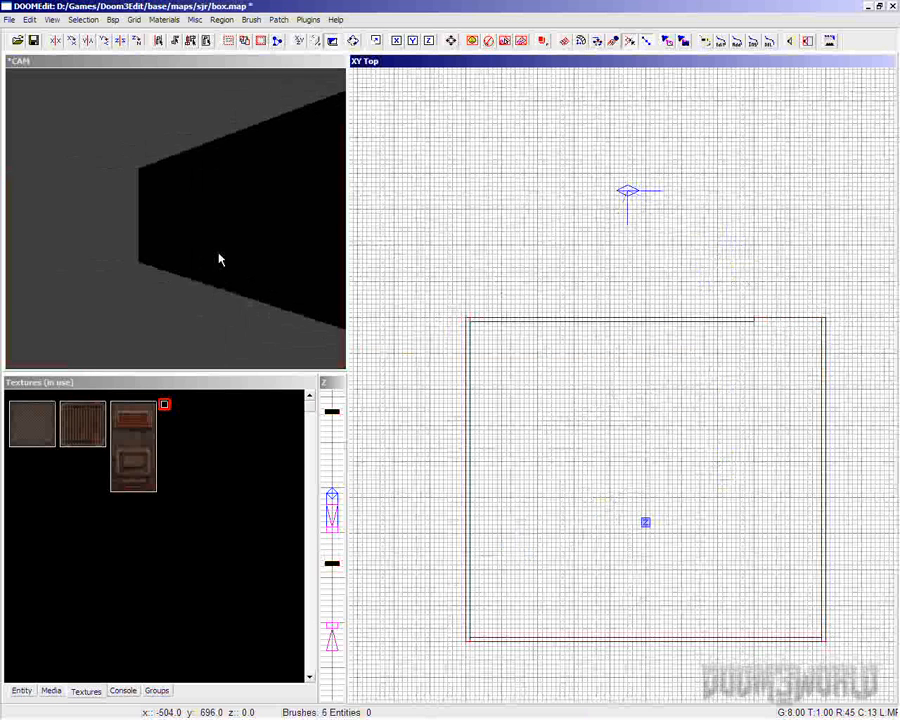
{"action": "key", "text": "Right"}
{"action": "key", "text": "Up"}
{"action": "key", "text": "Up"}
{"action": "key", "text": "Right"}
{"action": "key", "text": "Up"}
{"action": "key", "text": "Up"}
{"action": "key", "text": "Up"}
{"action": "key", "text": "Up"}
{"action": "key", "text": "Up"}
{"action": "key", "text": "Up"}
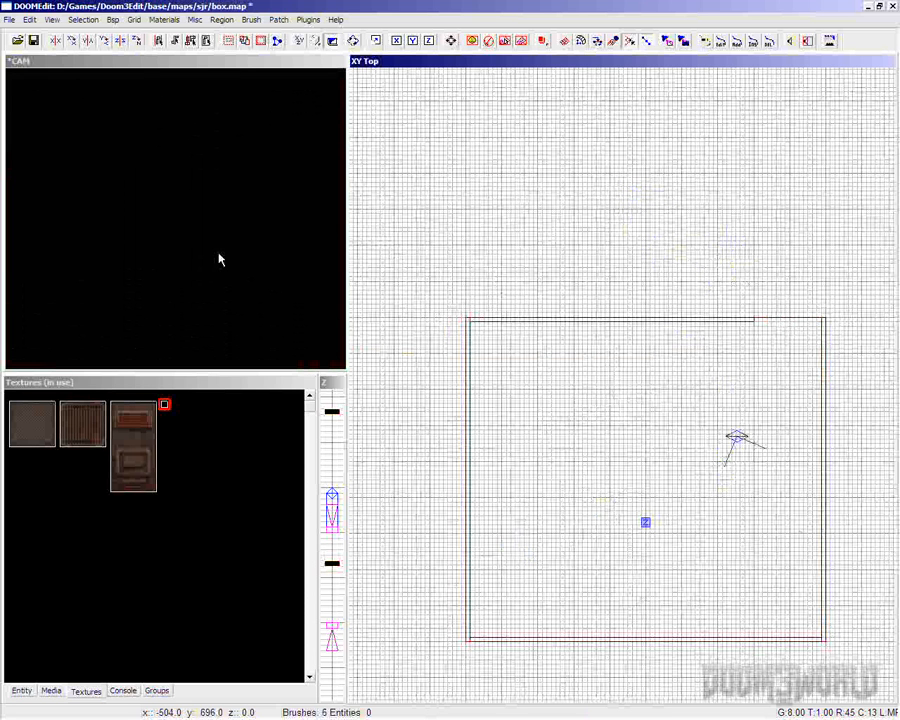
{"action": "key", "text": "Left"}
{"action": "key", "text": "Left"}
{"action": "key", "text": "Left"}
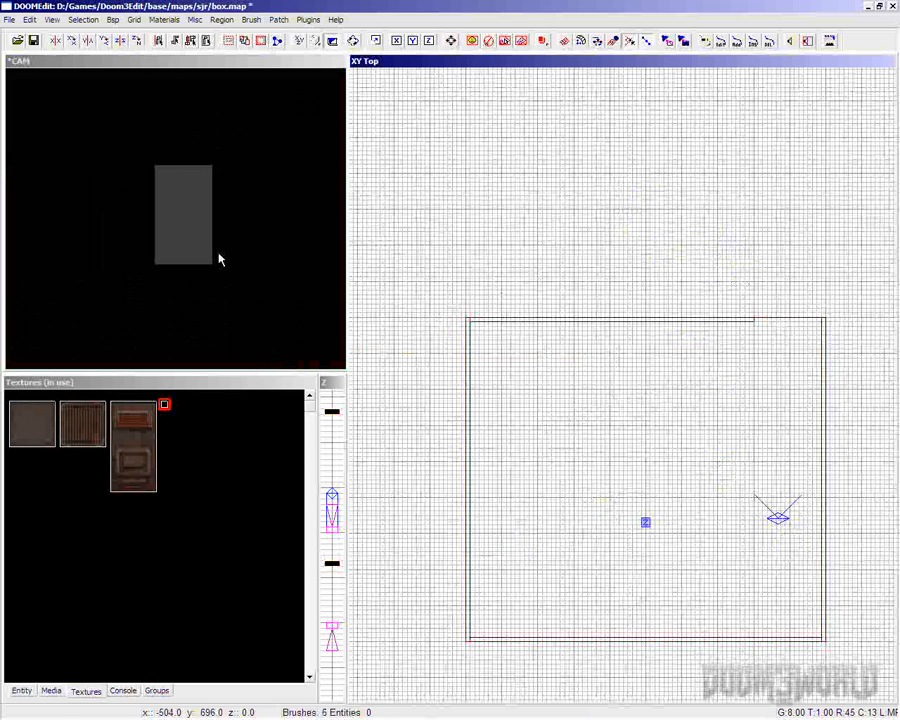
- Test the leaking room from the DOOM 3 console with testmap sjr/box, and return to the DOOMEdit window
{"action": "left_click", "coordinate": [830, 41]}
{"action": "type", "text": "tes"}
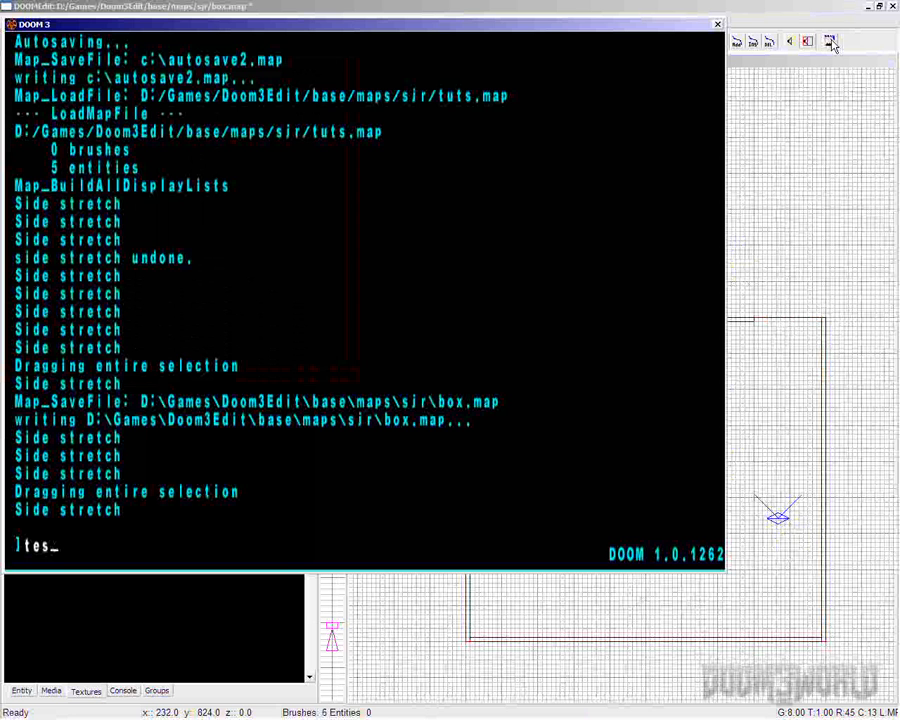
{"action": "type", "text": "tmap sir/box"}
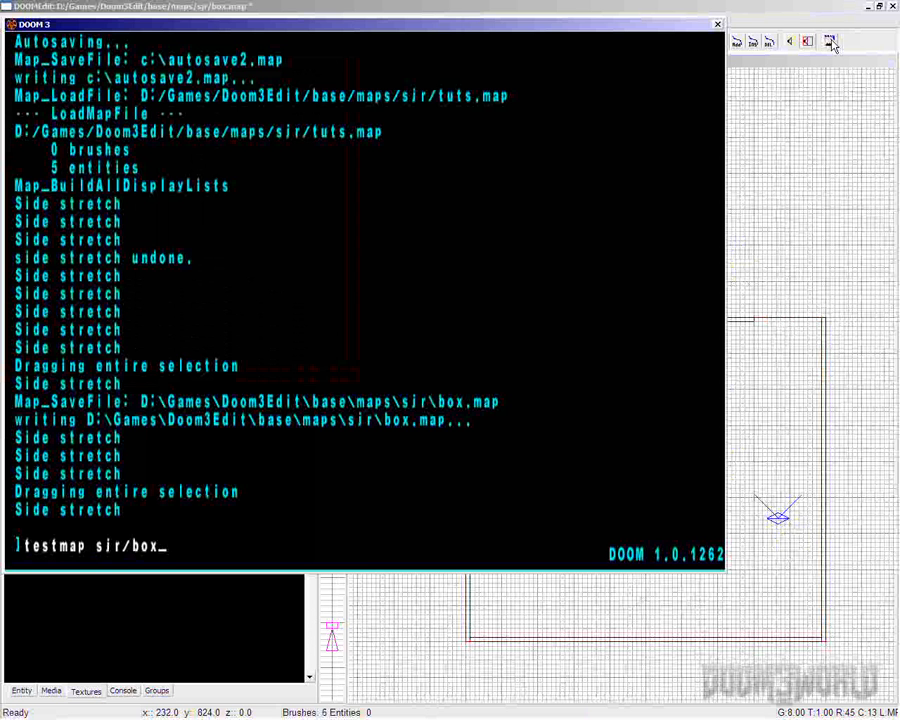
{"action": "key", "text": "Return"}
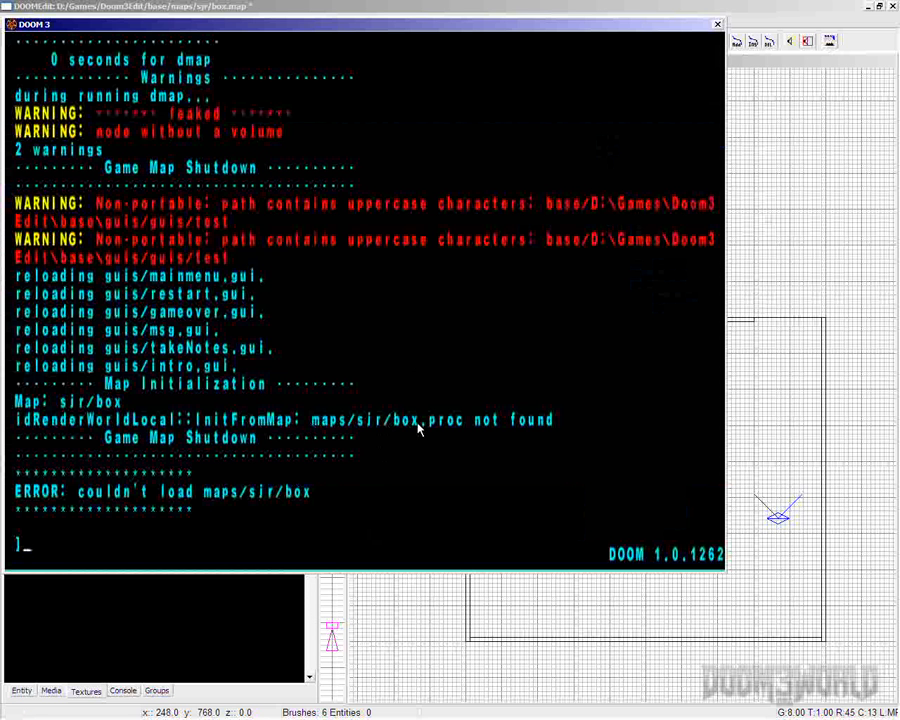
{"action": "left_click", "coordinate": [755, 6]}
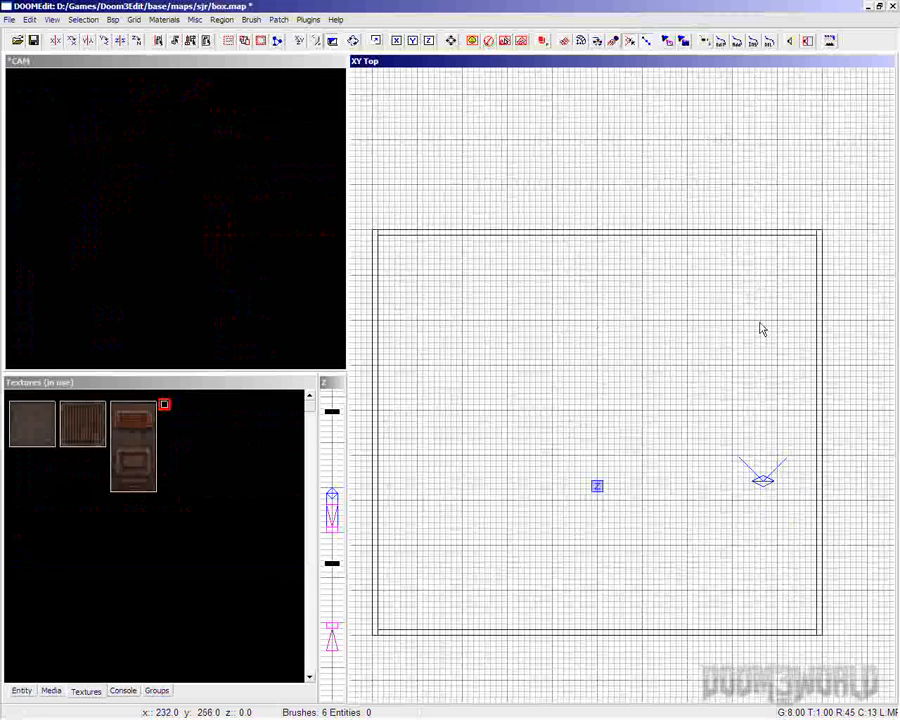
- Highlight the north and east walls from the camera view and clear the selection
{"action": "left_click", "coordinate": [183, 199], "text": "shift"}
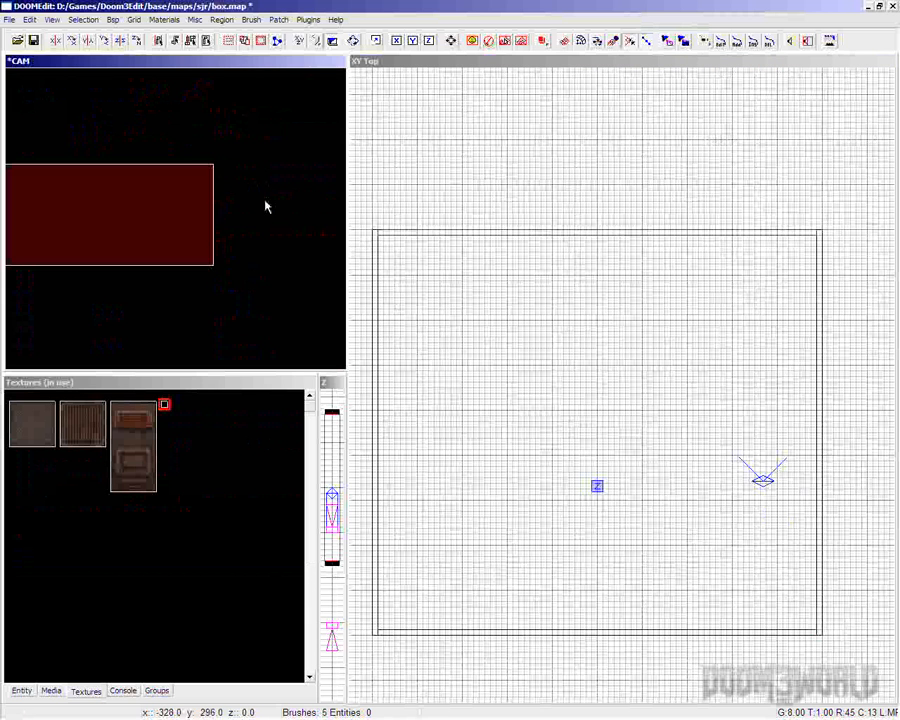
{"action": "left_click", "coordinate": [282, 209], "text": "shift"}
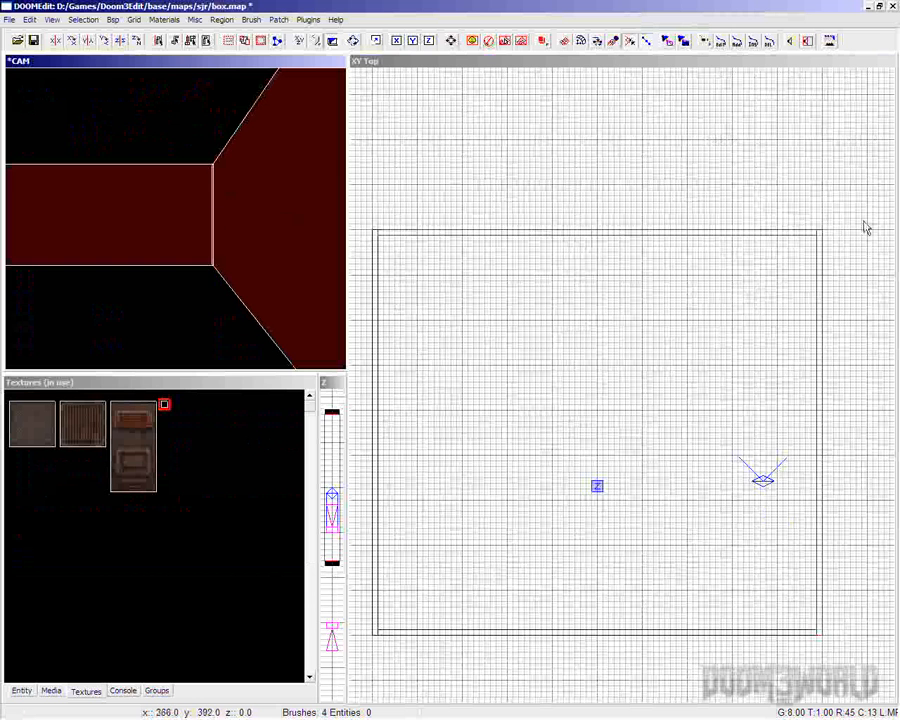
{"action": "key", "text": "Escape"}
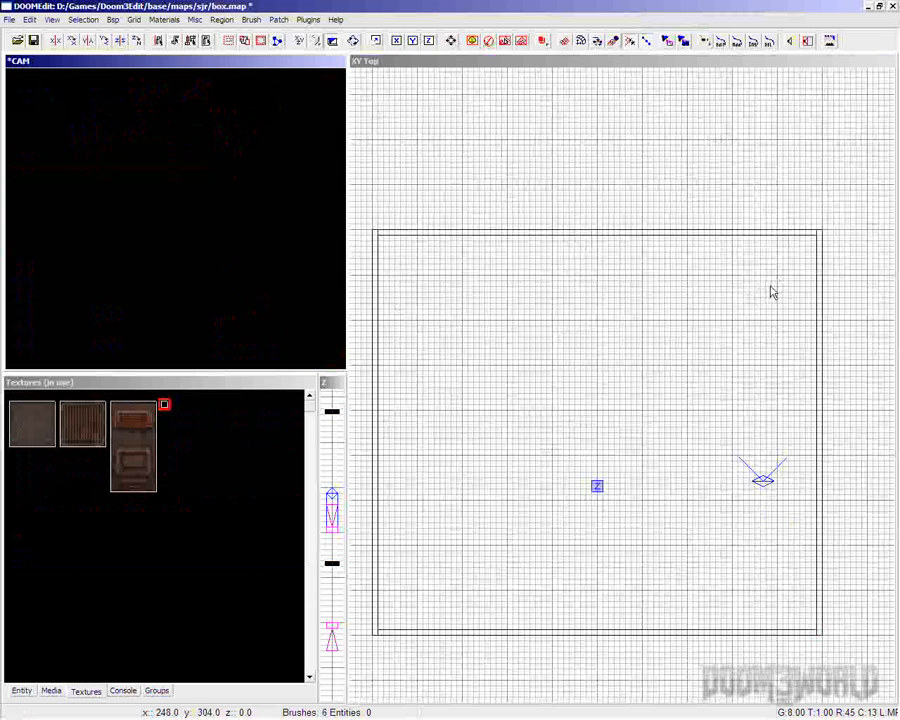
- Cycle the selection at the northeast corner through the stacked brushes to the north wall, examine its joint closely, and clear the selection
{"action": "mouse_move", "coordinate": [757, 287]}
{"action": "right_mouse_down"}
{"action": "mouse_move", "coordinate": [789, 301]}
{"action": "mouse_move", "coordinate": [755, 287]}
{"action": "right_mouse_up"}
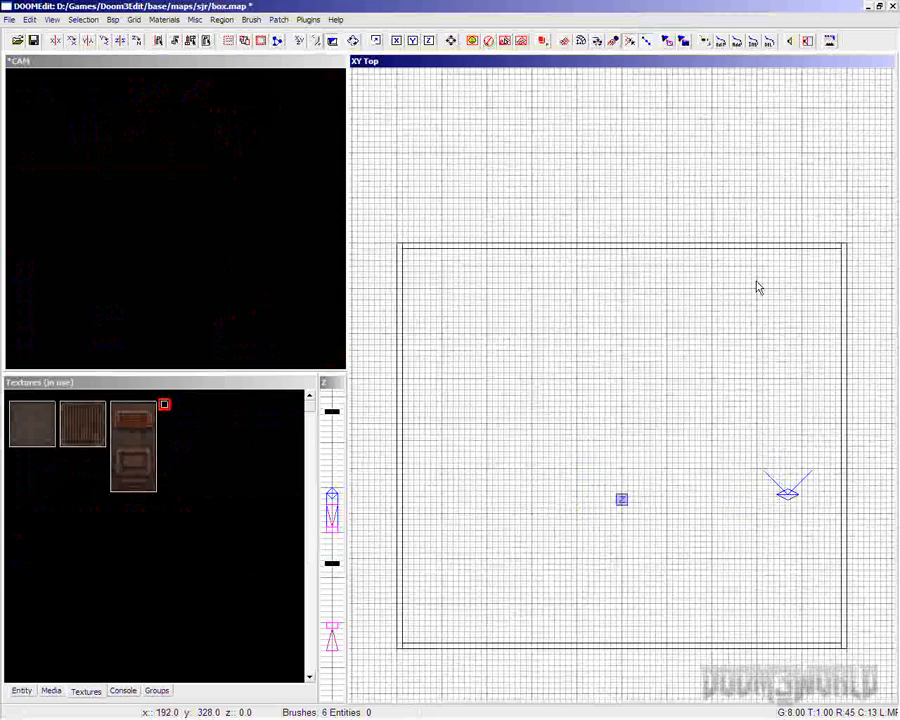
{"action": "right_click_drag", "start_coordinate": [757, 282], "coordinate": [747, 294]}
{"action": "scroll", "coordinate": [749, 293], "scroll_direction": "up", "scroll_amount": 2}
{"action": "scroll", "coordinate": [747, 294], "scroll_direction": "up", "scroll_amount": 2}
{"action": "scroll", "coordinate": [748, 299], "scroll_direction": "up", "scroll_amount": 8}
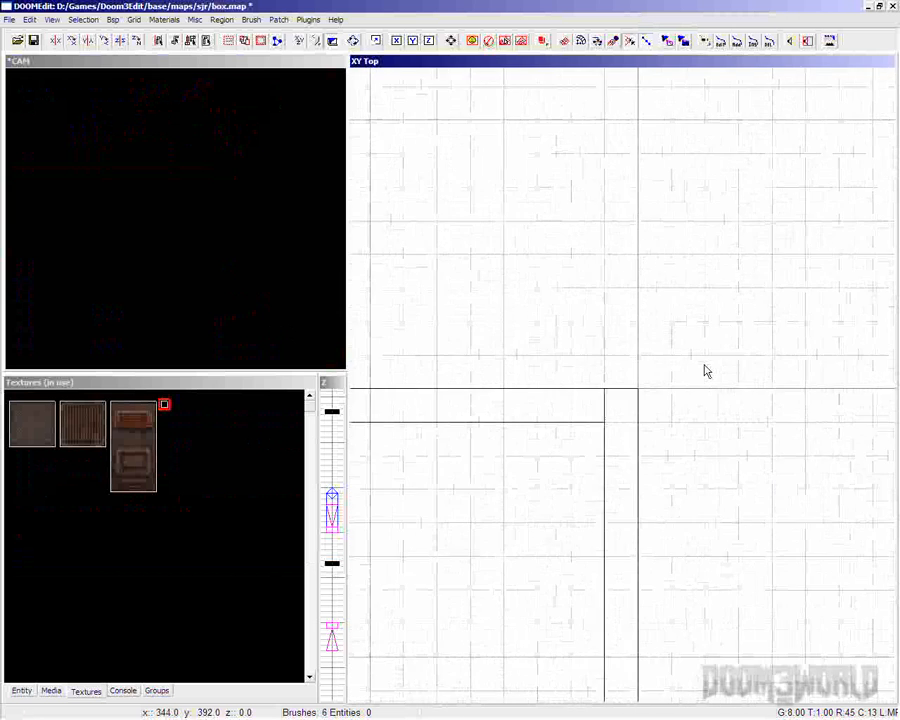
{"action": "scroll", "coordinate": [629, 420], "scroll_direction": "up", "scroll_amount": 7}
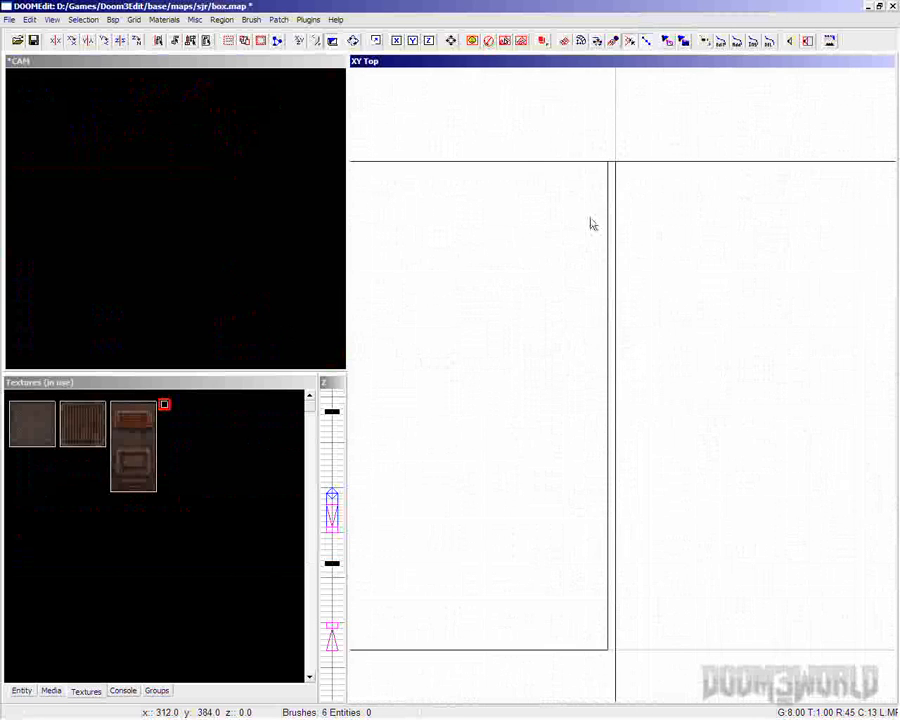
{"action": "left_click", "coordinate": [488, 260], "text": "shift"}
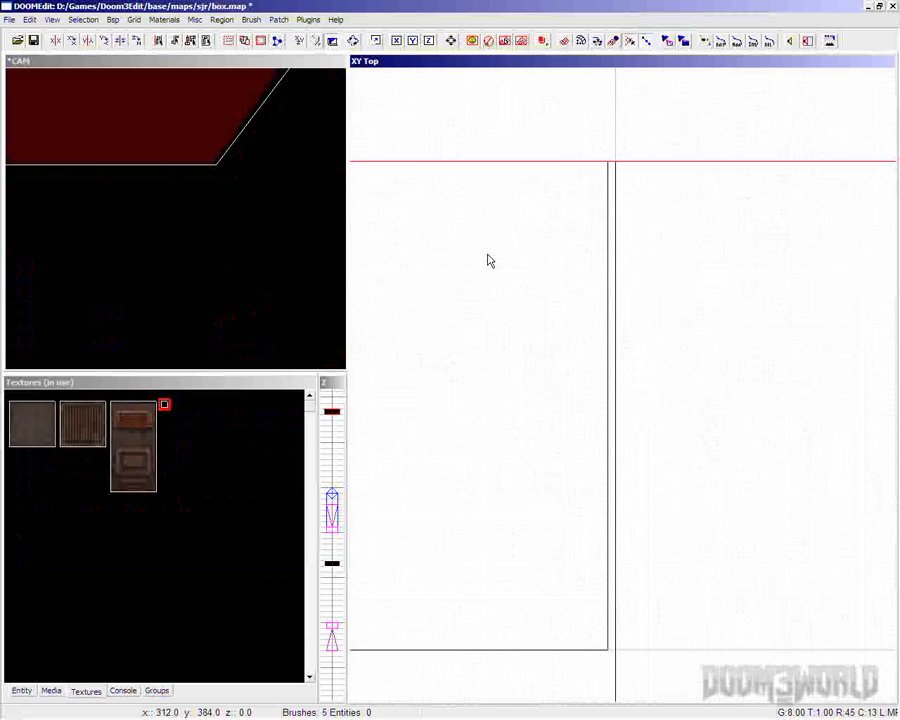
{"action": "left_click", "coordinate": [488, 260], "text": "alt+shift"}
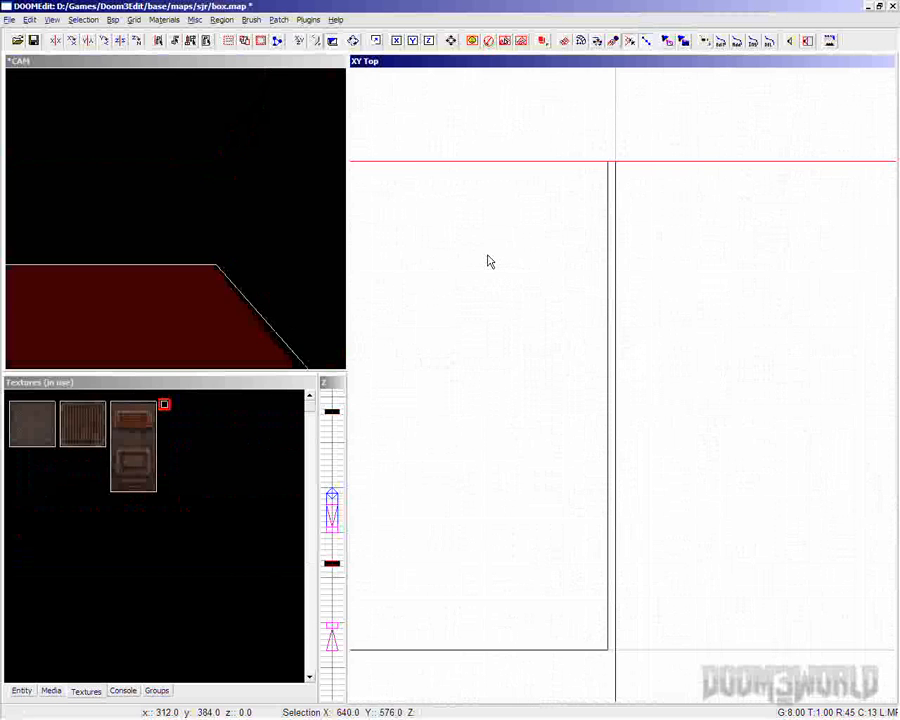
{"action": "left_click", "coordinate": [488, 260], "text": "alt+shift"}
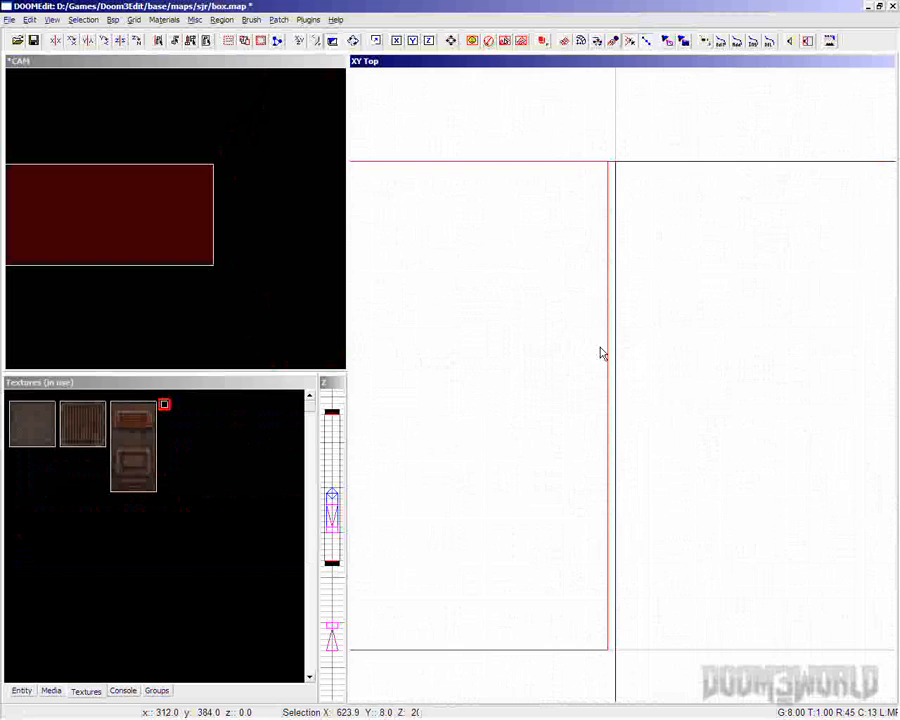
{"action": "scroll", "coordinate": [600, 352], "scroll_direction": "up", "scroll_amount": 5}
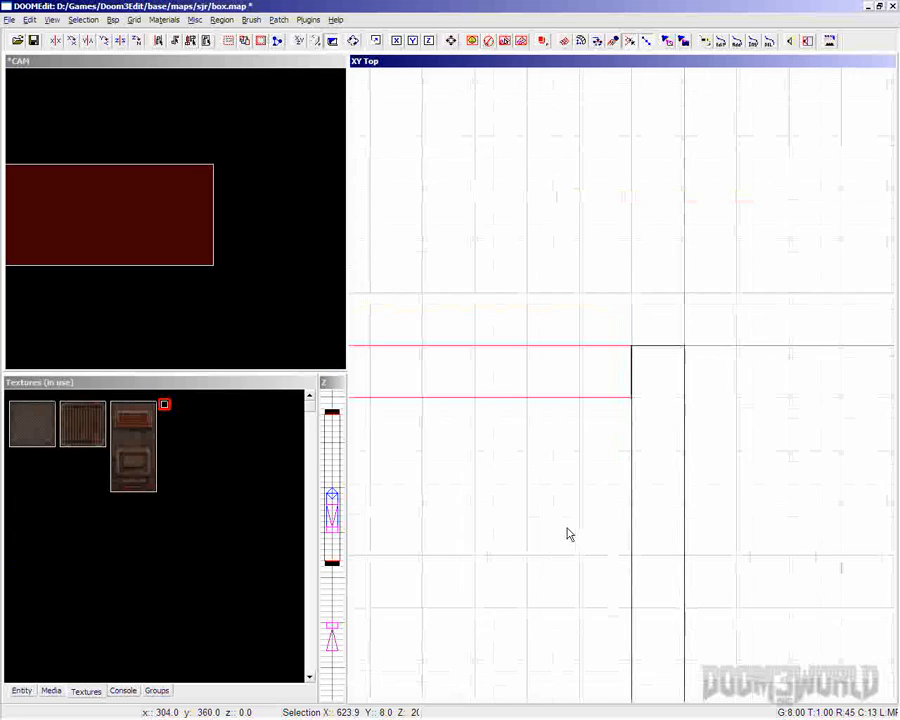
{"action": "scroll", "coordinate": [567, 534], "scroll_direction": "down", "scroll_amount": 6}
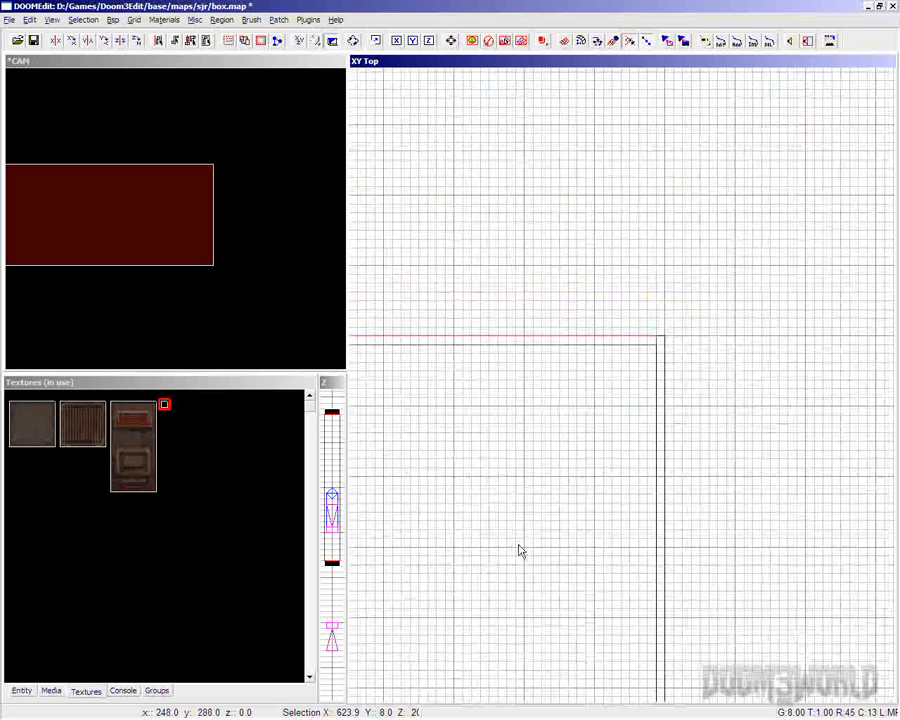
{"action": "scroll", "coordinate": [519, 550], "scroll_direction": "down", "scroll_amount": 4}
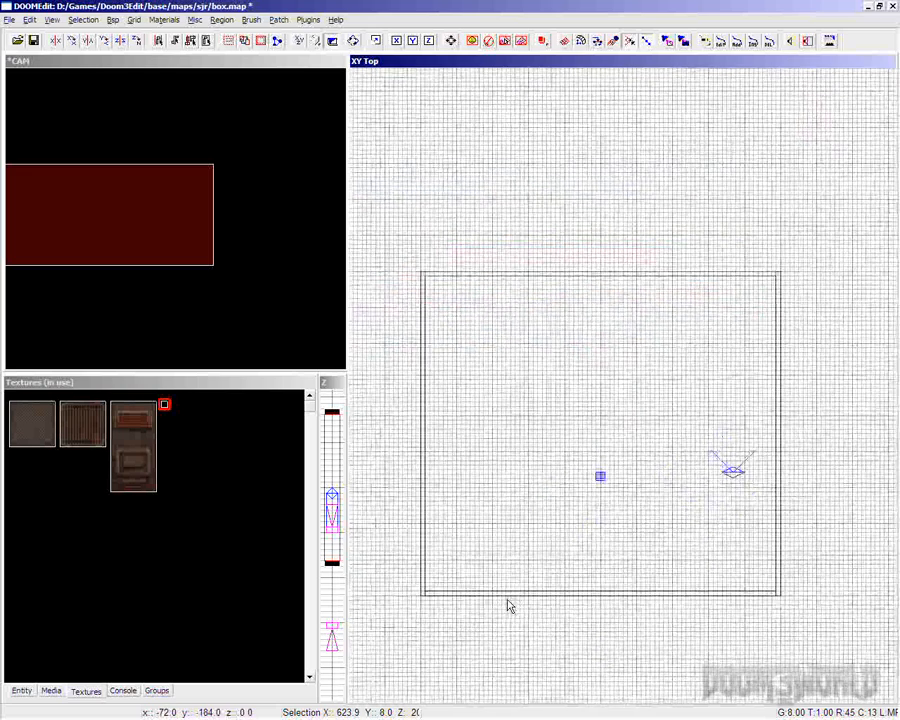
{"action": "right_click_drag", "start_coordinate": [507, 600], "coordinate": [494, 651]}
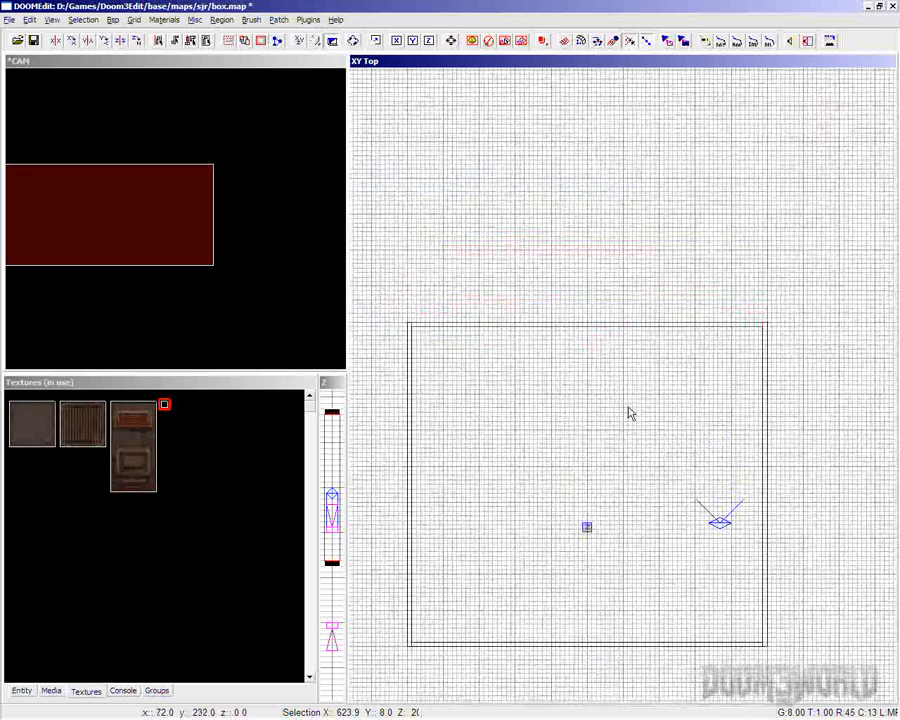
{"action": "key", "text": "Escape"}
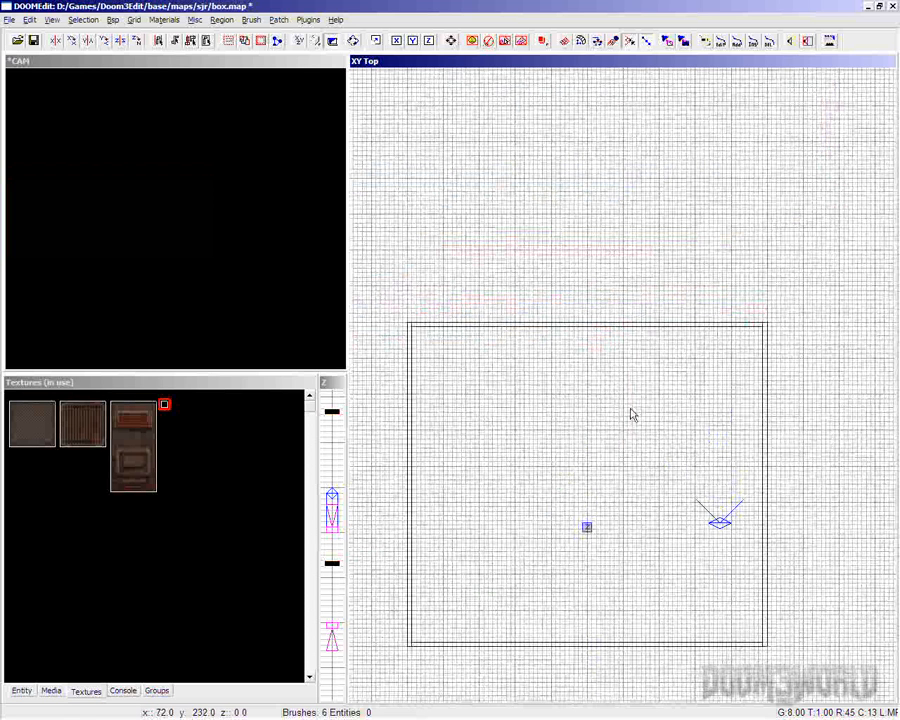
- Reselect the north wall together with the east wall to compare them in the camera view, and deselect both
{"action": "left_click", "coordinate": [157, 224], "text": "shift"}
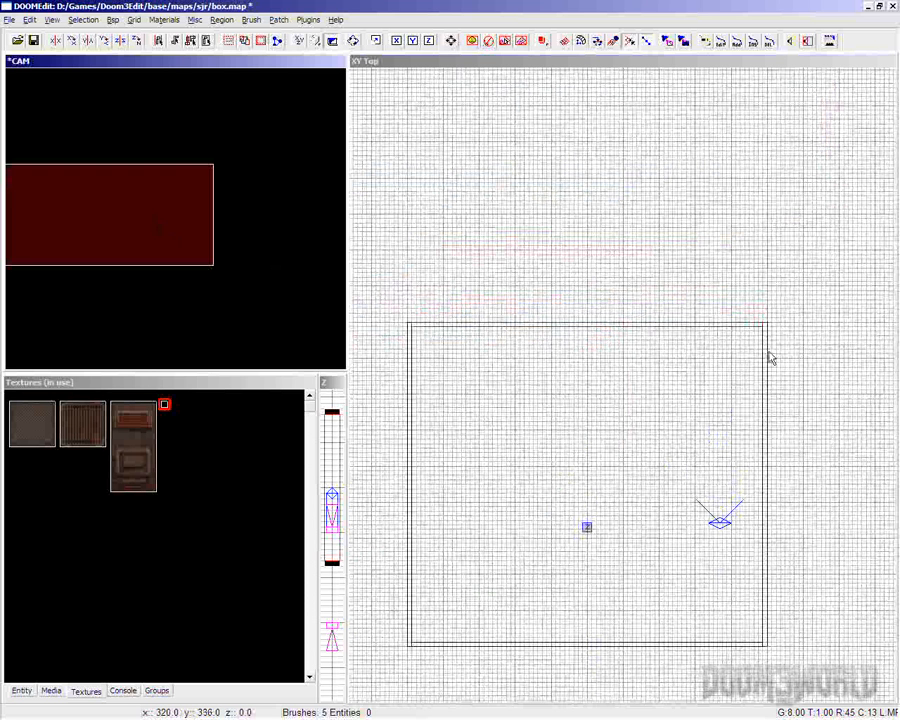
{"action": "key", "text": "BackSpace"}
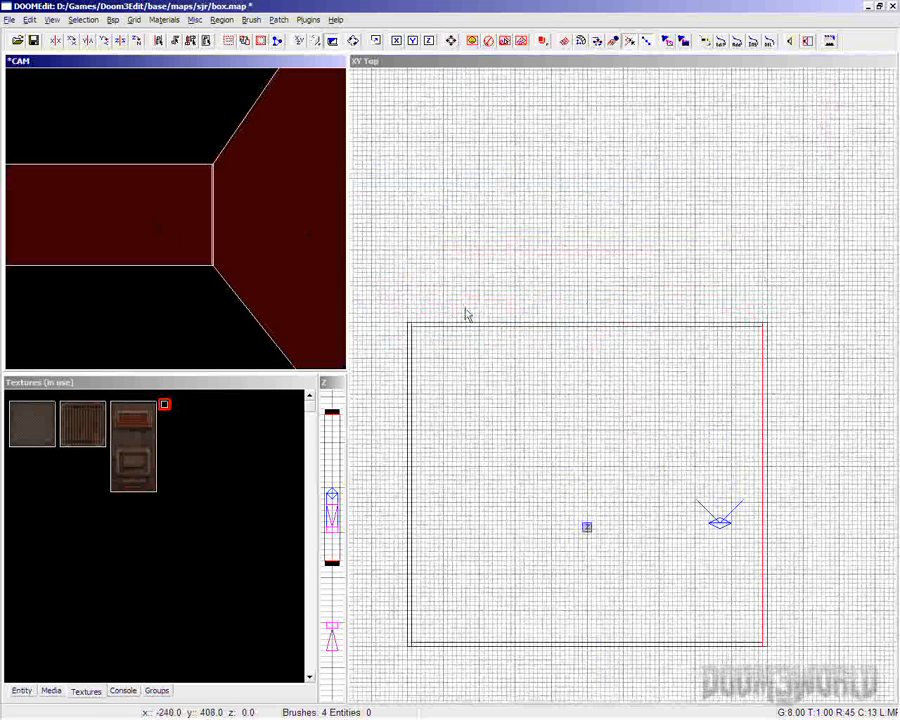
{"action": "key", "text": "Escape"}
- Select only the north wall and examine up close where its end meets the east wall in the top view
{"action": "left_click", "coordinate": [146, 243], "text": "shift"}
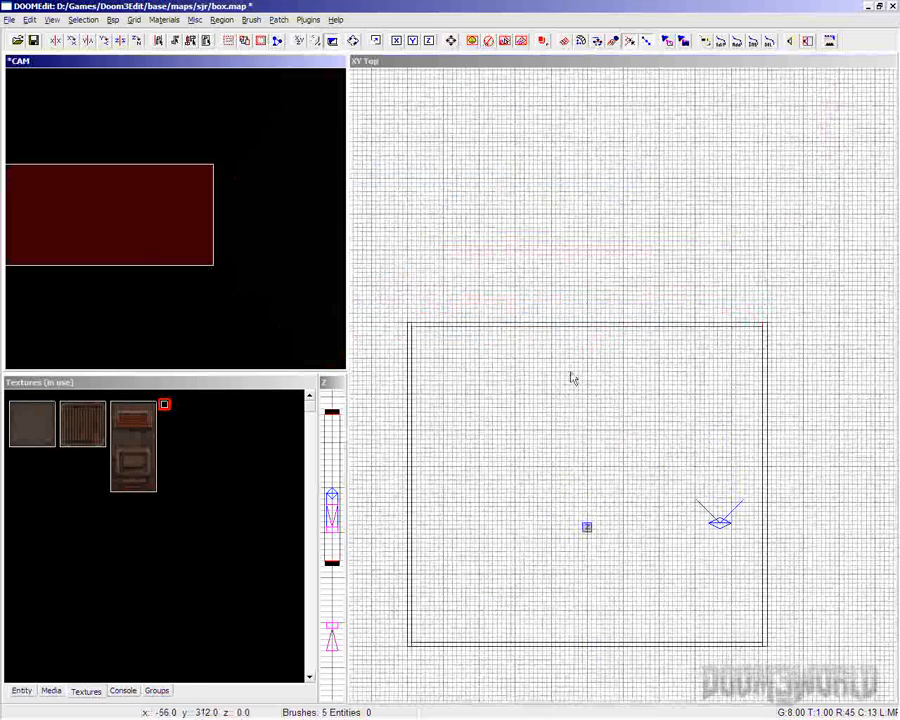
{"action": "left_click", "coordinate": [732, 373]}
{"action": "scroll", "coordinate": [732, 373], "scroll_direction": "up", "scroll_amount": 5}
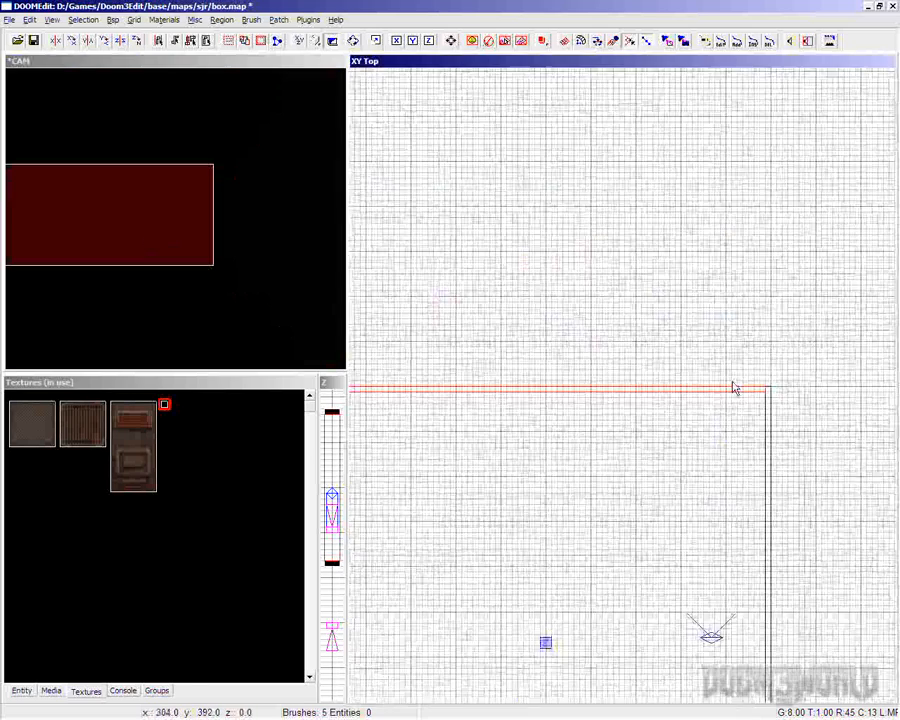
{"action": "scroll", "coordinate": [763, 483], "scroll_direction": "up", "scroll_amount": 4}
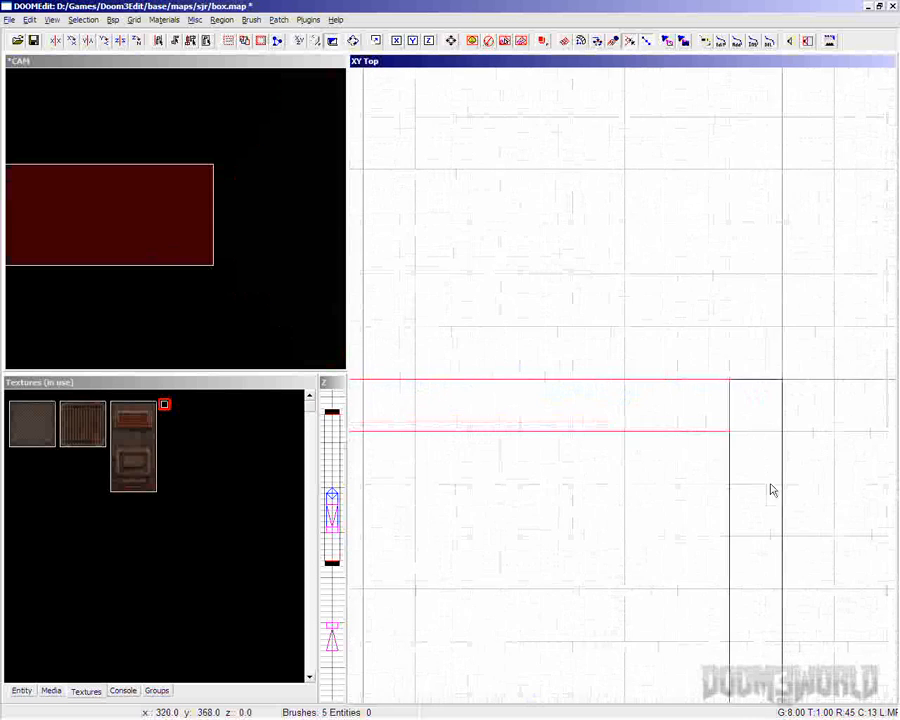
{"action": "scroll", "coordinate": [687, 532], "scroll_direction": "up", "scroll_amount": 1}
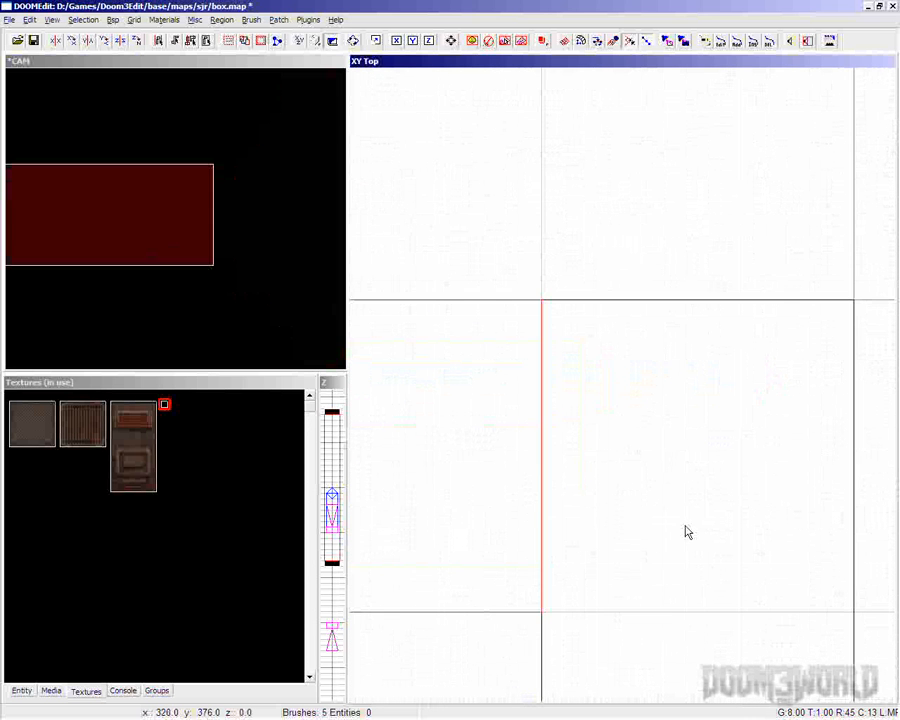
{"action": "scroll", "coordinate": [501, 427], "scroll_direction": "down", "scroll_amount": 4}
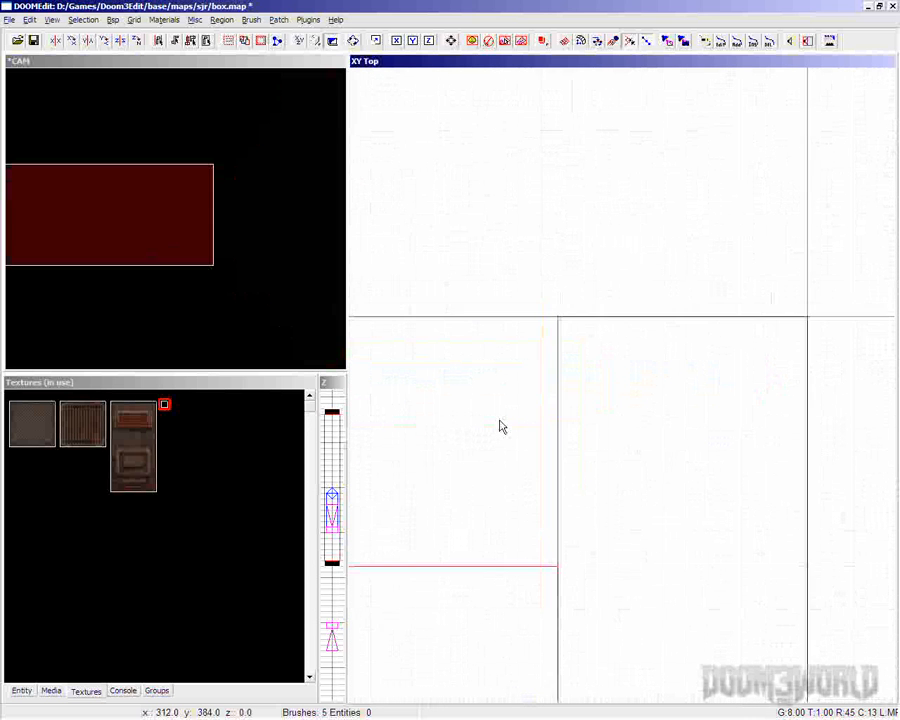
{"action": "scroll", "coordinate": [553, 464], "scroll_direction": "down", "scroll_amount": 4}
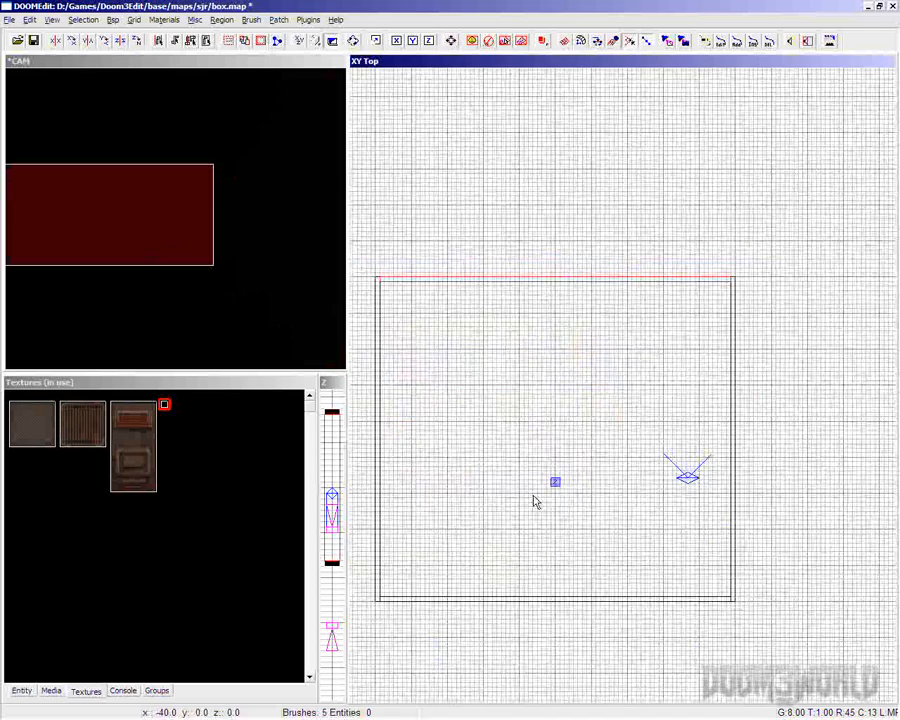
{"action": "right_click_drag", "start_coordinate": [535, 502], "coordinate": [588, 502]}
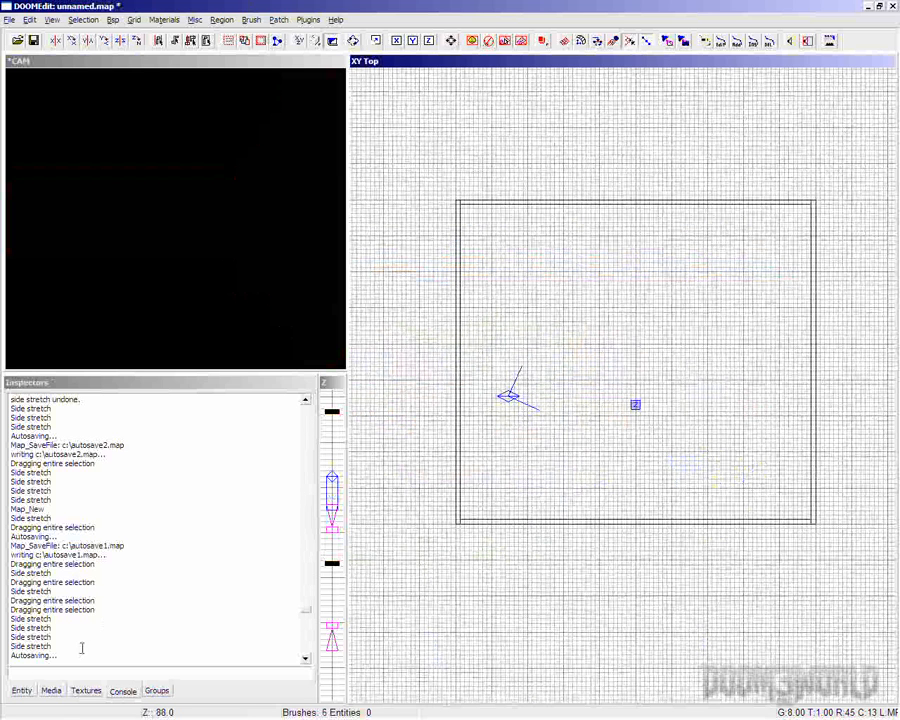
- Expand the textures folder in the media library and look over the thumbnails of the textures already loaded
{"action": "left_click", "coordinate": [55, 690]}
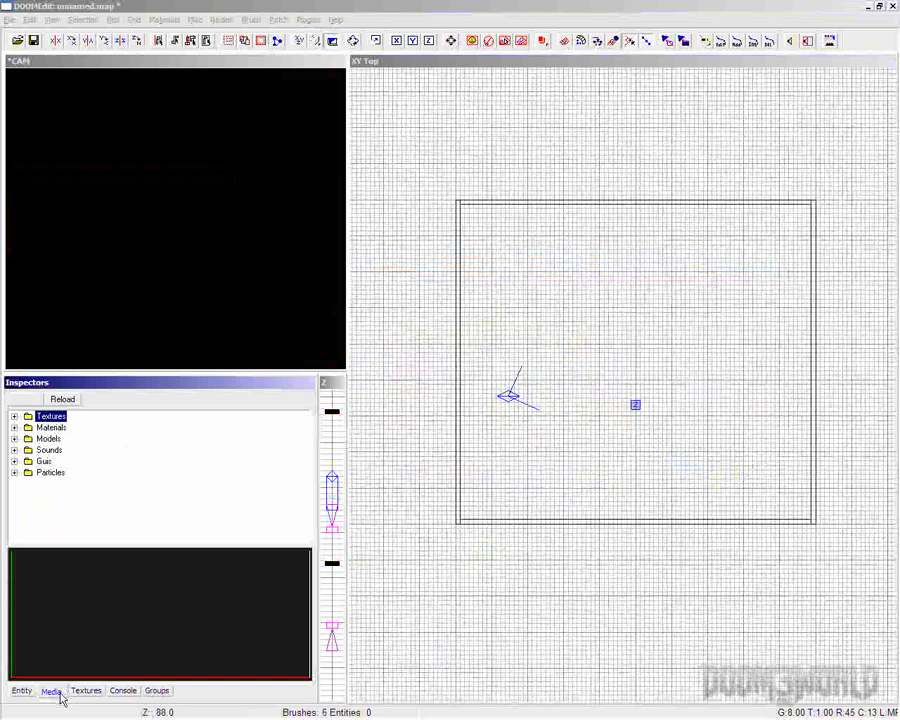
{"action": "left_click", "coordinate": [14, 416]}
{"action": "left_click", "coordinate": [28, 427]}
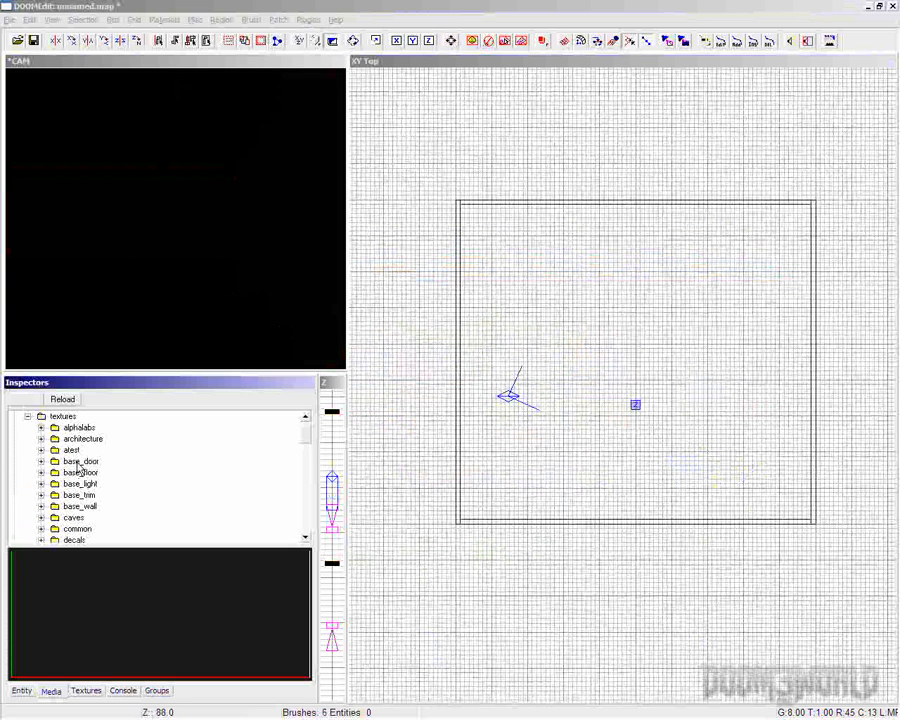
{"action": "left_click", "coordinate": [92, 697]}
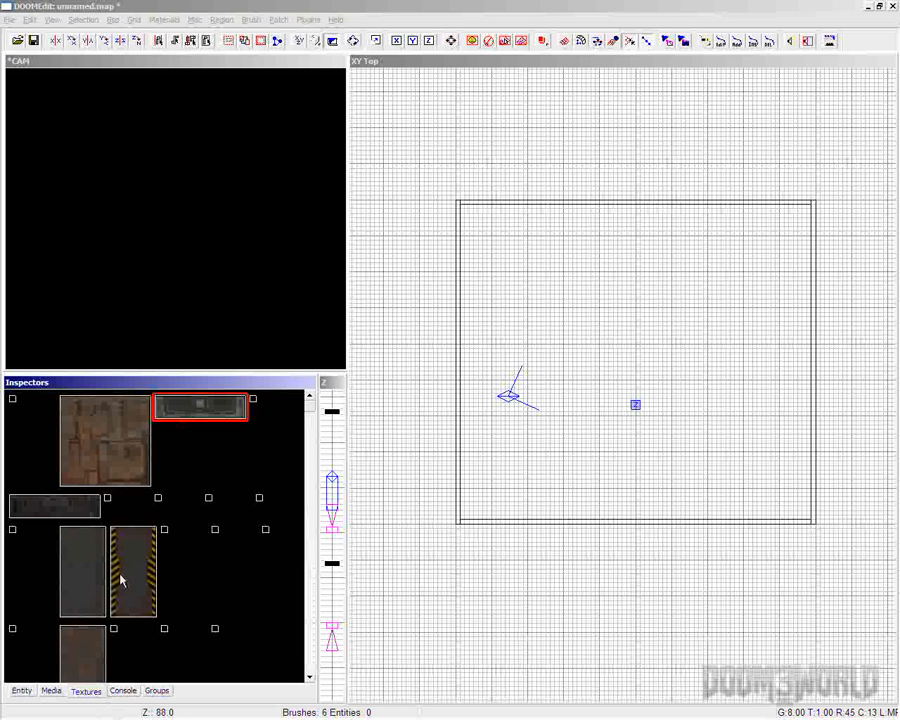
{"action": "left_click", "coordinate": [52, 691]}
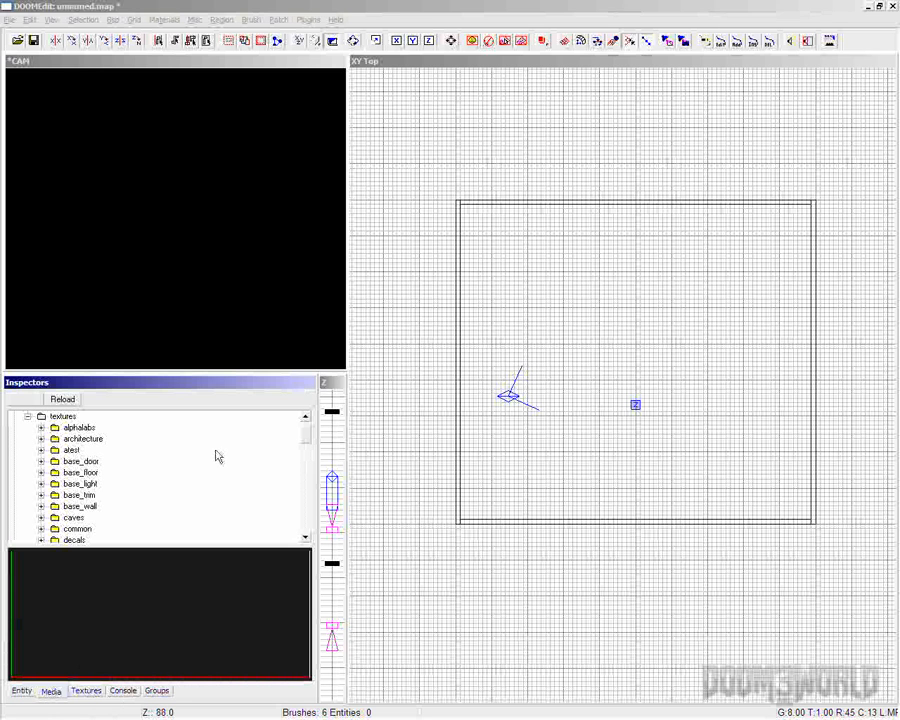
- Select the ceiling brush in the camera view and give it the a_sflgrate2diag texture from the base_floor folder
{"action": "left_click", "coordinate": [440, 385]}
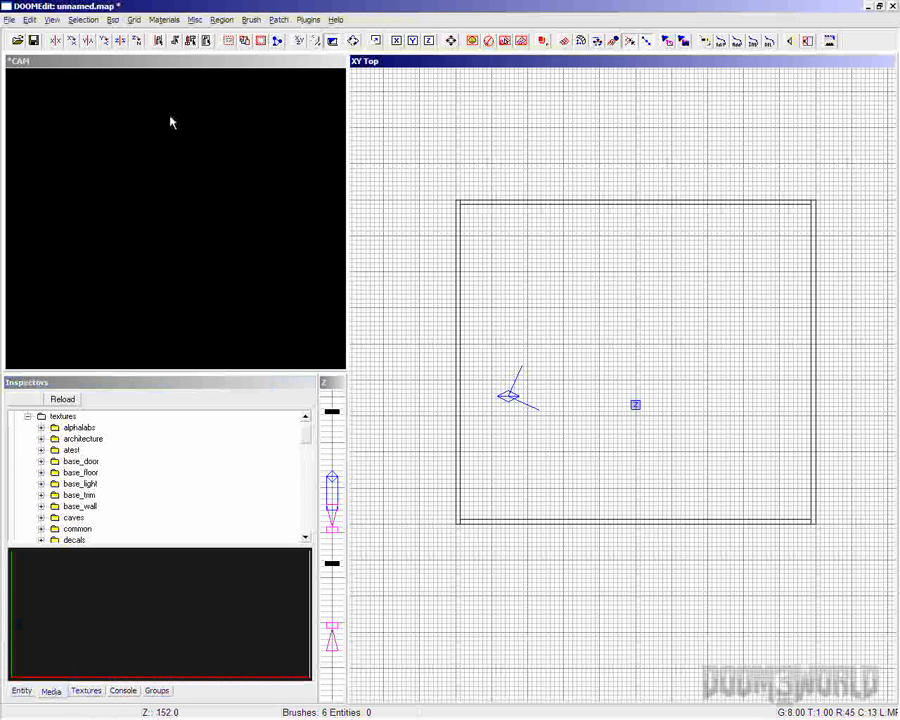
{"action": "left_click", "coordinate": [221, 98], "text": "shift"}
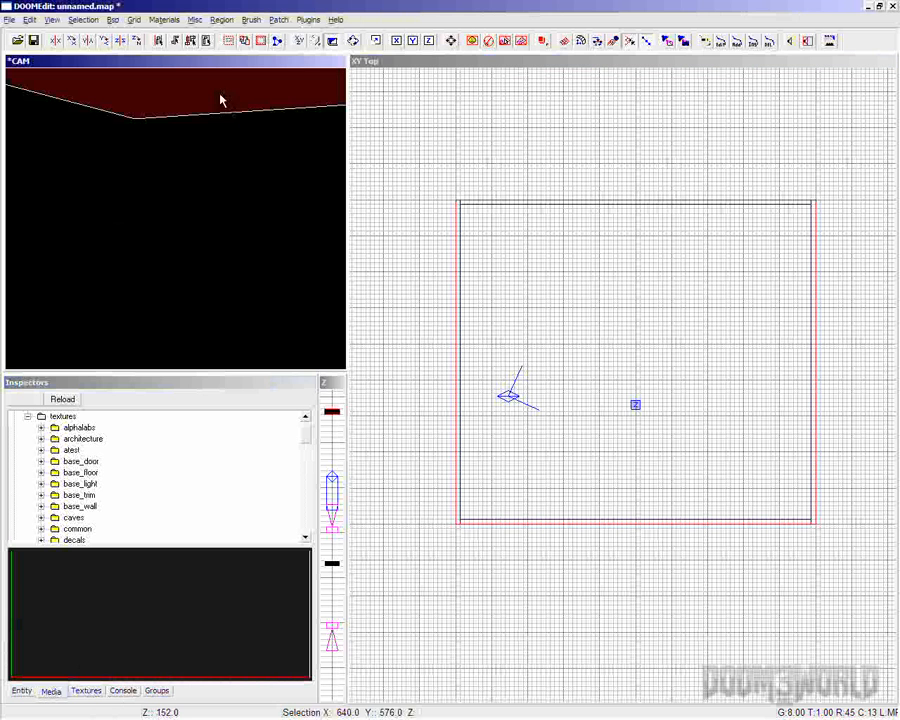
{"action": "left_click", "coordinate": [41, 475]}
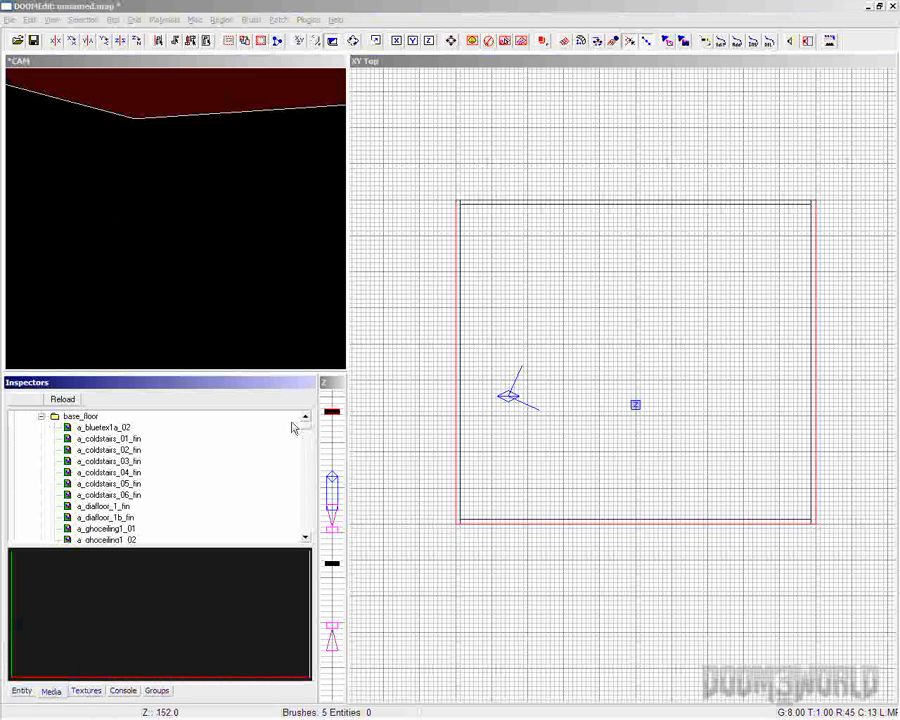
{"action": "left_click_drag", "start_coordinate": [306, 426], "coordinate": [314, 442]}
{"action": "left_click", "coordinate": [104, 473]}
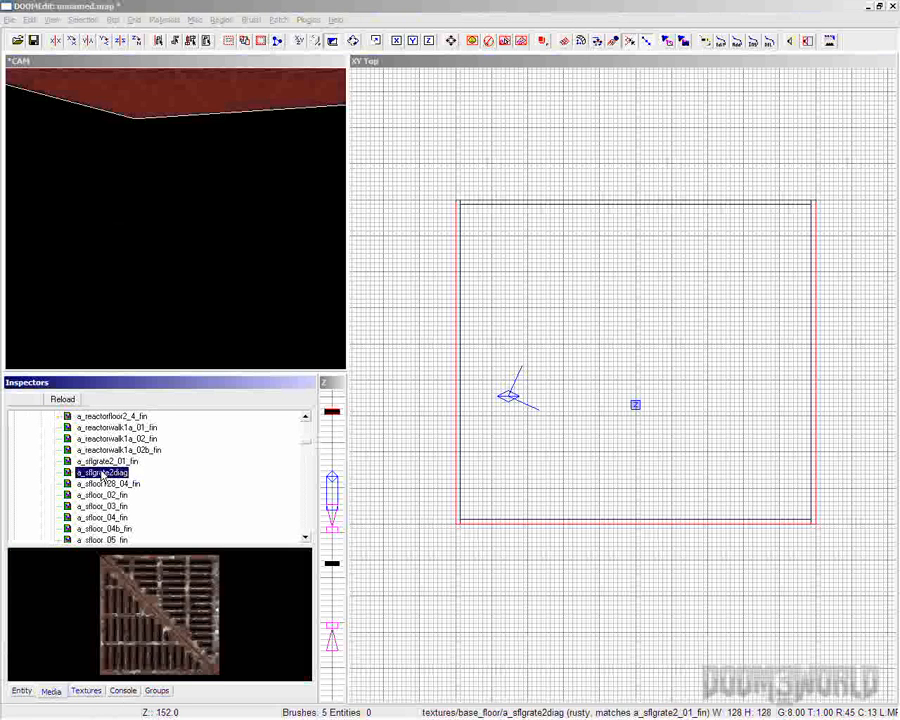
- Step through the following base_floor textures to apply a_sflpanel4a_01 to the ceiling, and clear the selection
{"action": "key", "text": "Down"}
{"action": "key", "text": "Down"}
{"action": "key", "text": "Down"}
{"action": "key", "text": "Down"}
{"action": "key", "text": "Down"}
{"action": "key", "text": "Down"}
{"action": "key", "text": "Down"}
{"action": "key", "text": "Down"}
{"action": "key", "text": "Down"}
{"action": "key", "text": "Down"}
{"action": "key", "text": "Down"}
{"action": "key", "text": "Down"}
{"action": "key", "text": "Down"}
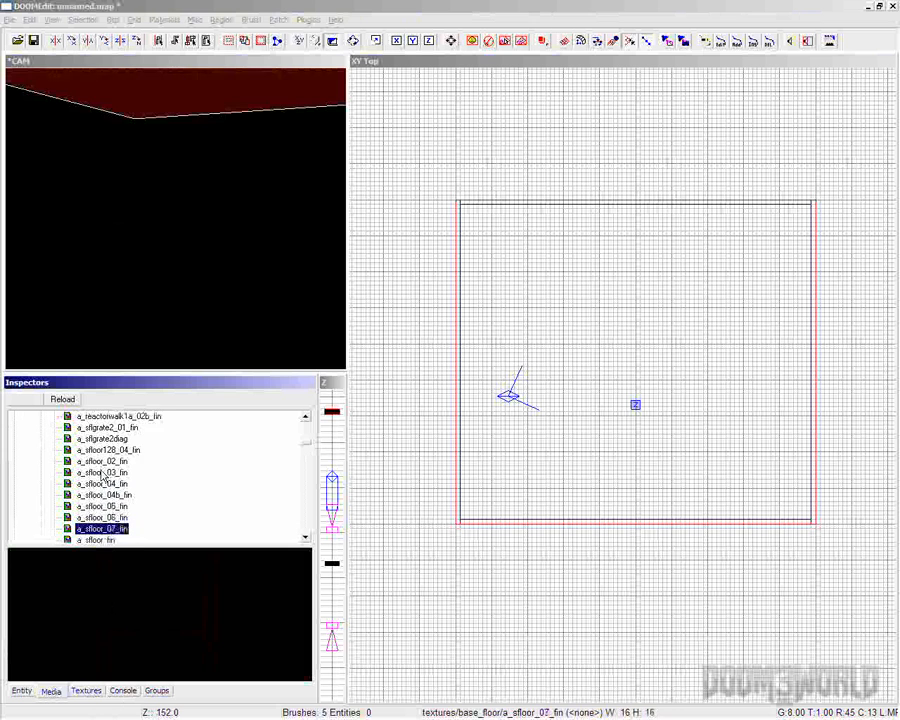
{"action": "key", "text": "Down"}
{"action": "key", "text": "Down"}
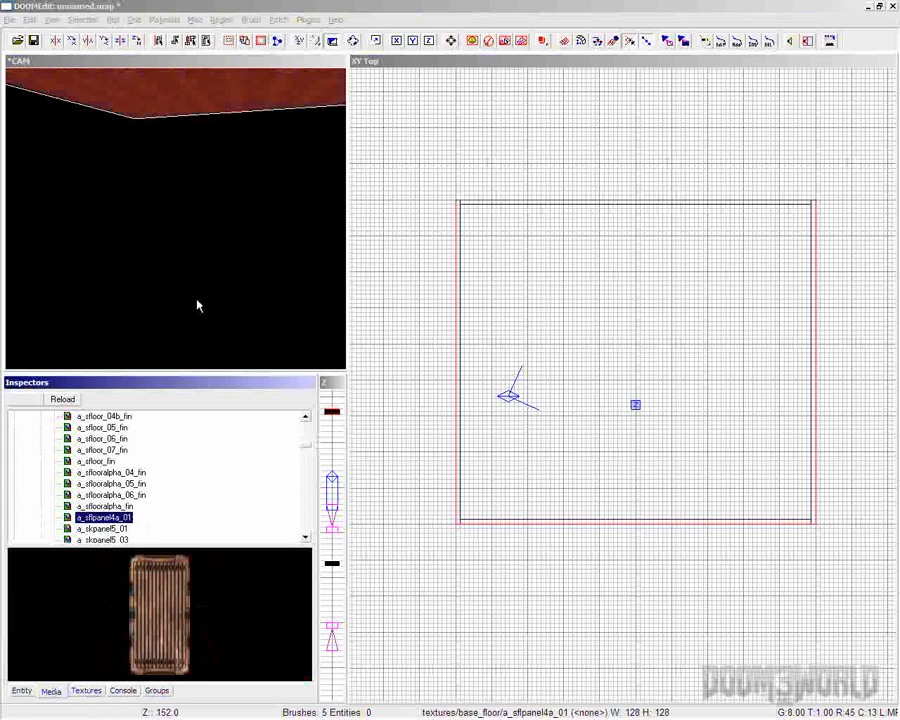
{"action": "left_click", "coordinate": [216, 276]}
{"action": "key", "text": "Escape"}
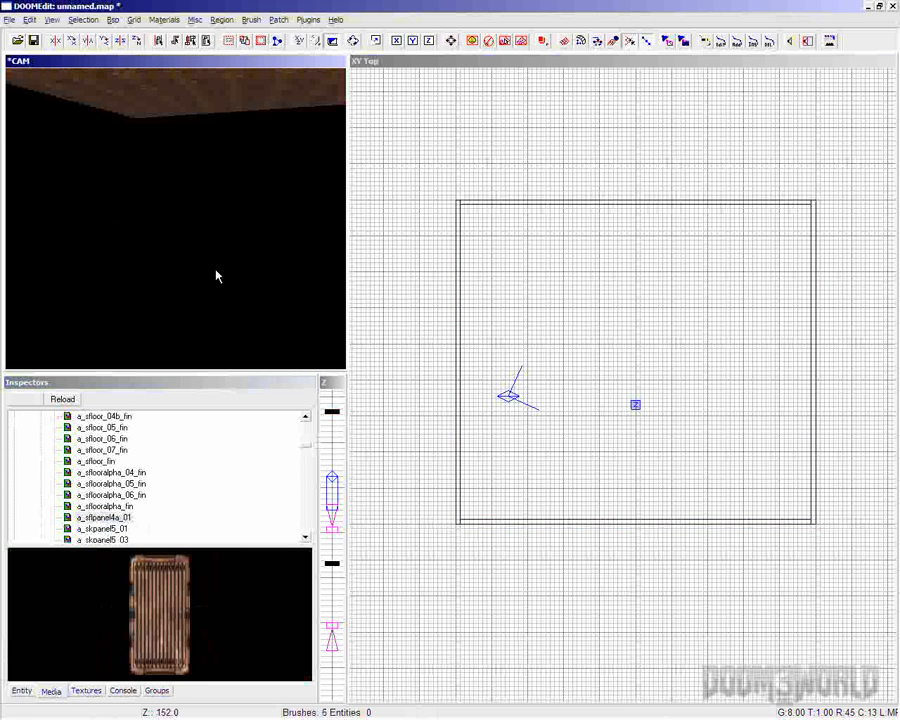
- Select the floor brush, try a_diafloor_1_fin on it, apply a_diafloor_1b_fin instead, and clear the selection
{"action": "left_click", "coordinate": [192, 347], "text": "shift"}
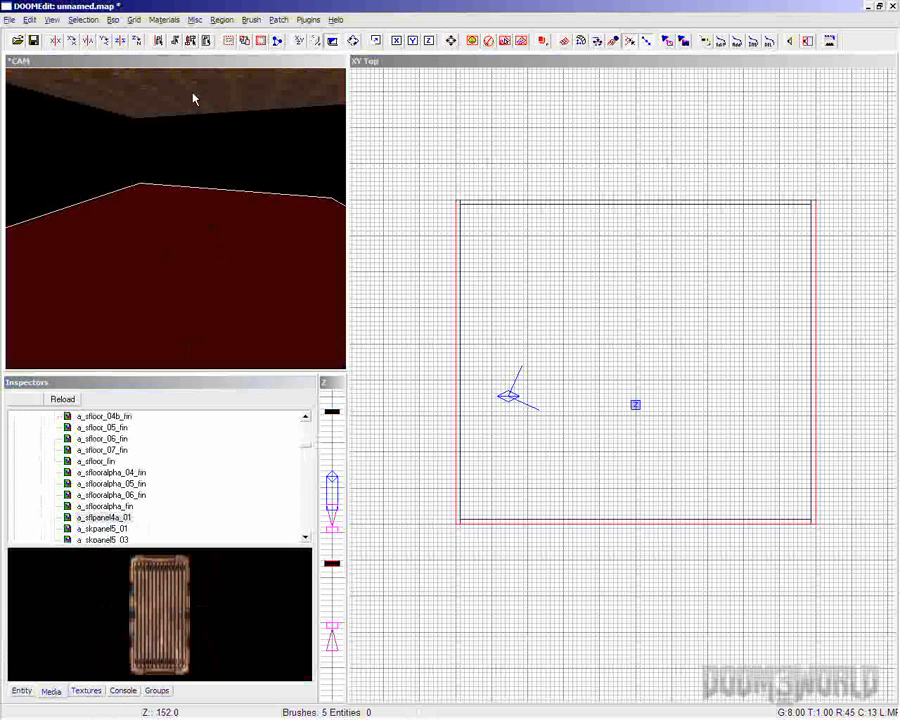
{"action": "key", "text": "Escape"}
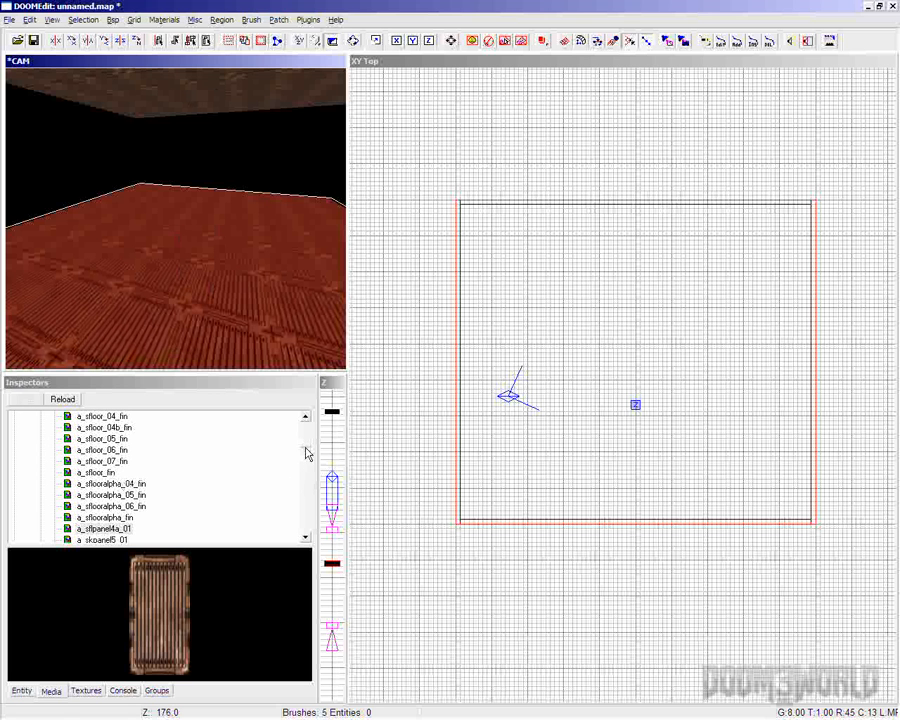
{"action": "left_click_drag", "start_coordinate": [307, 453], "coordinate": [306, 432]}
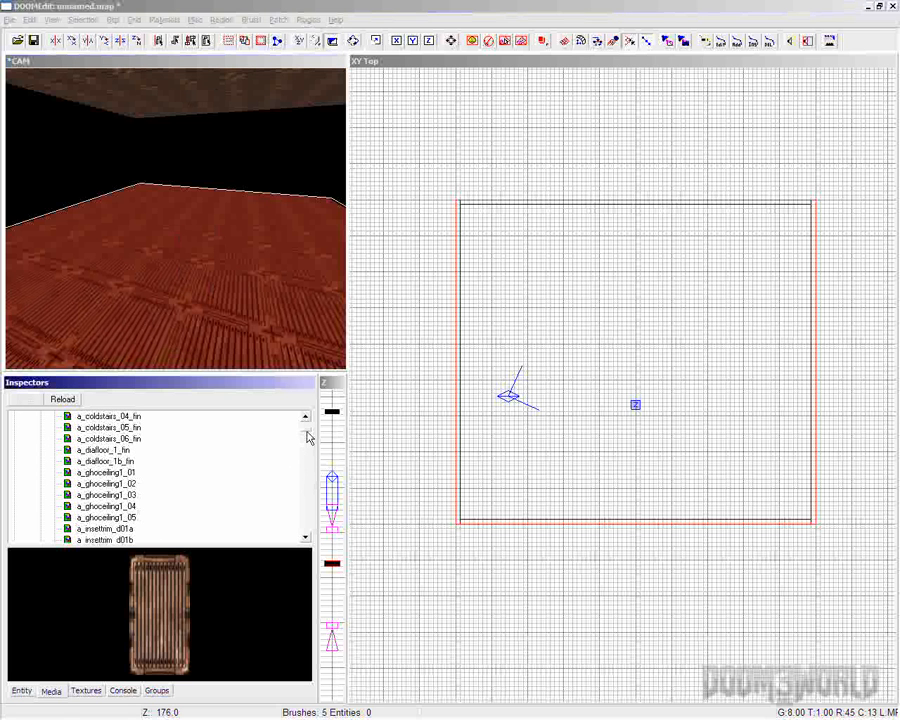
{"action": "left_click", "coordinate": [102, 450]}
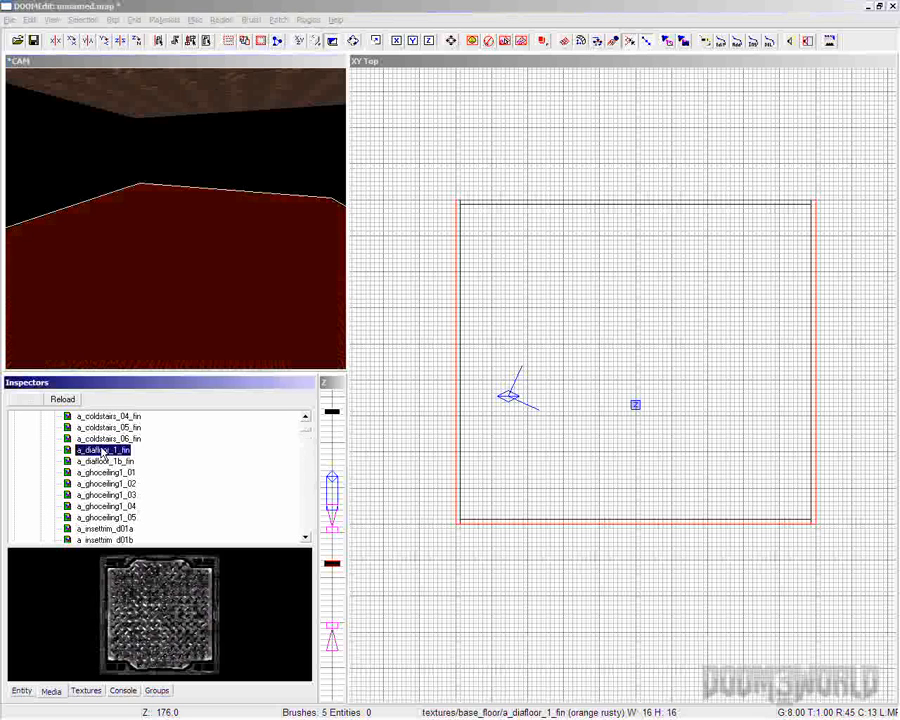
{"action": "left_click", "coordinate": [199, 321]}
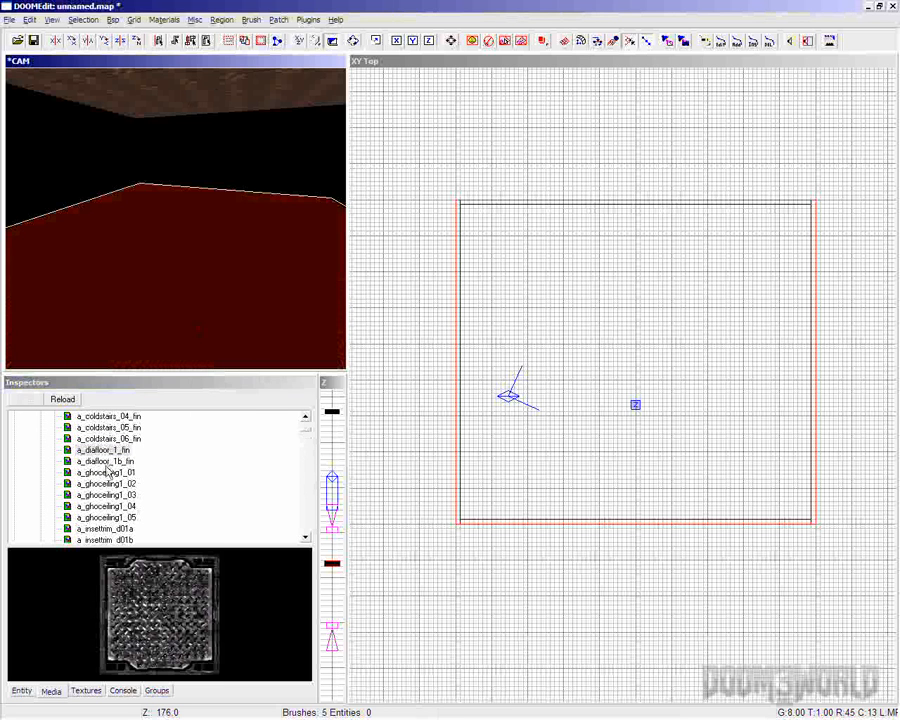
{"action": "left_click", "coordinate": [105, 461]}
{"action": "left_click", "coordinate": [185, 318]}
{"action": "key", "text": "Escape"}
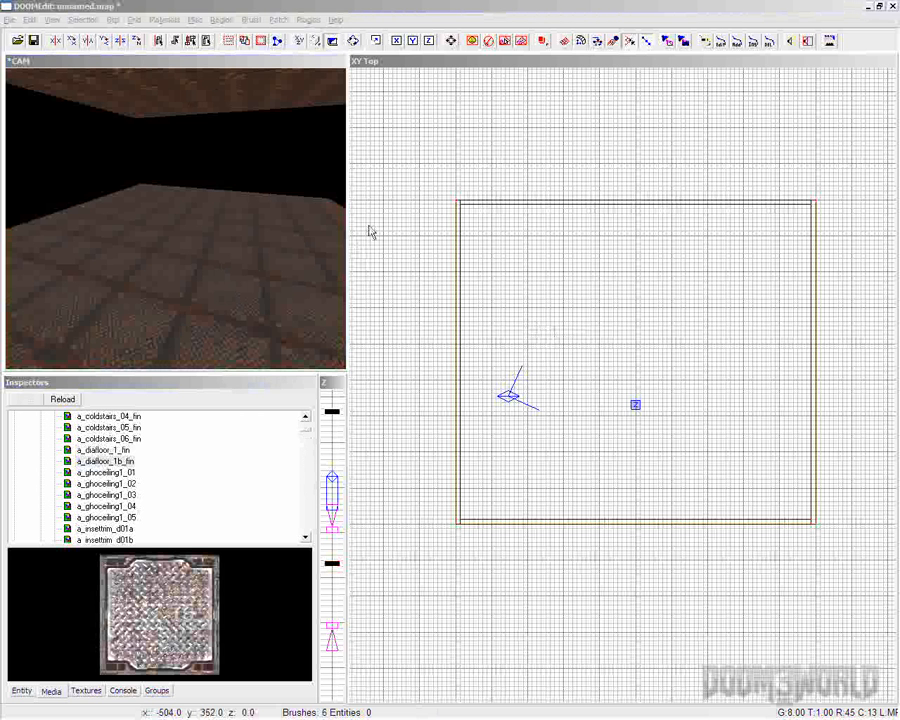
- Select all four walls one by one while turning around inside the camera view, and clear the selection
{"action": "left_click", "coordinate": [302, 4]}
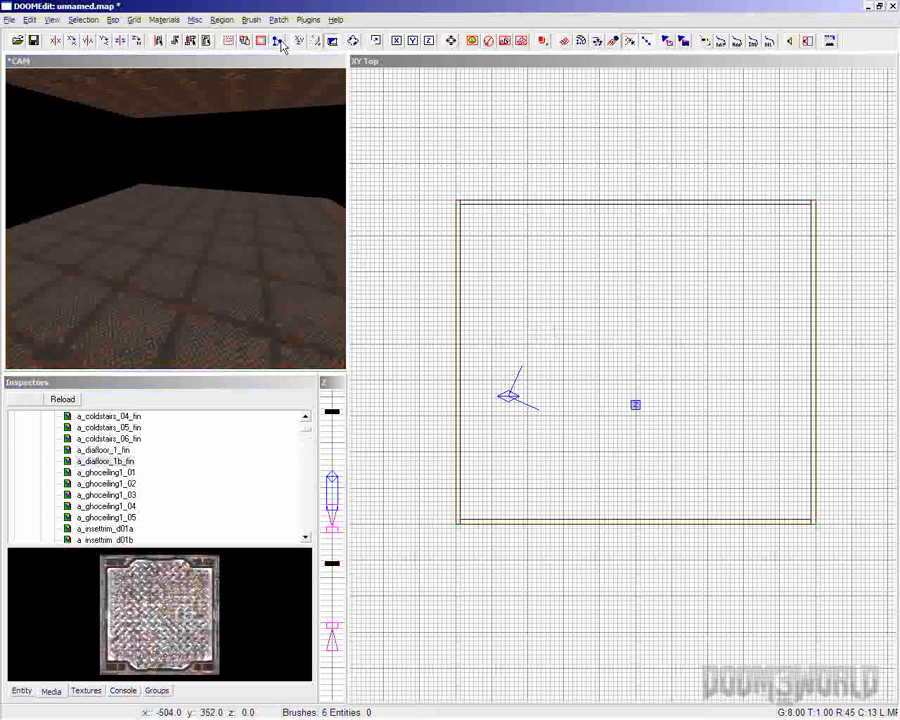
{"action": "left_click", "coordinate": [90, 156], "text": "shift"}
{"action": "left_click", "coordinate": [174, 153], "text": "shift"}
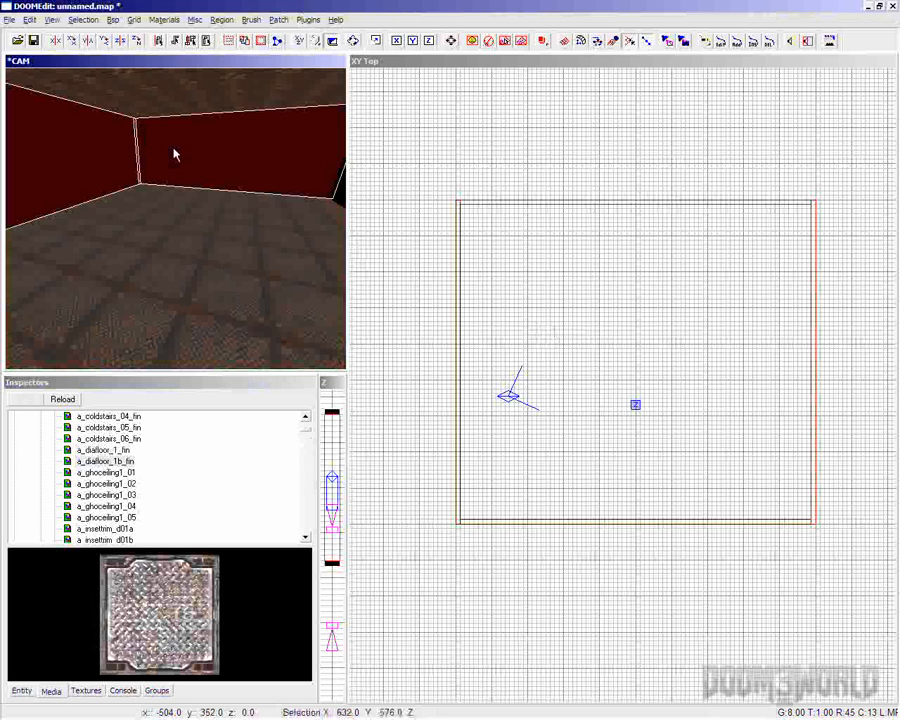
{"action": "key", "text": "Right"}
{"action": "key", "text": "Right"}
{"action": "key", "text": "Right"}
{"action": "left_click", "coordinate": [192, 150], "text": "shift"}
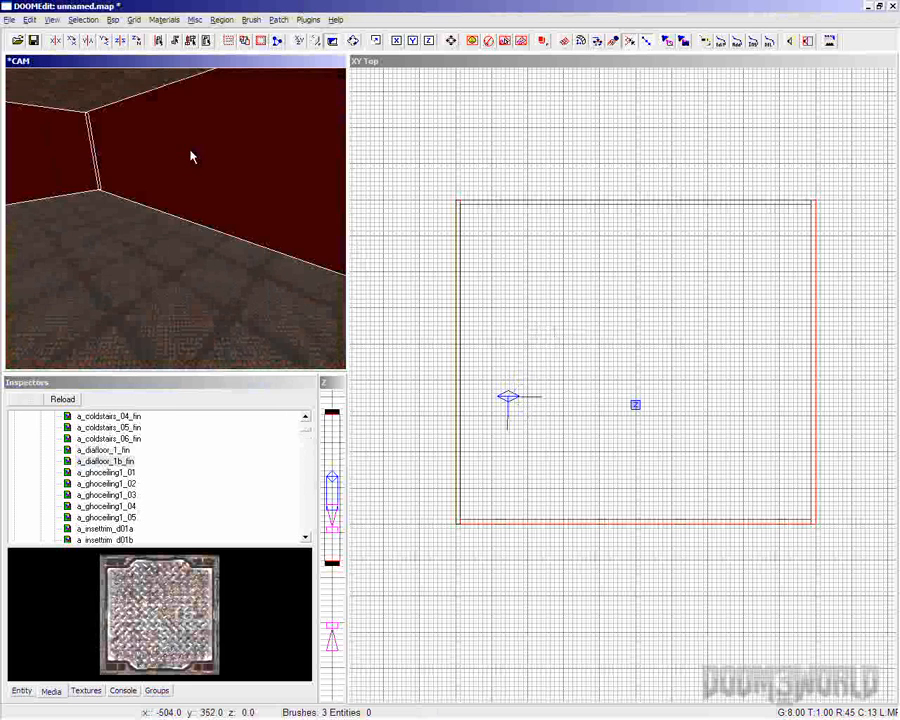
{"action": "key", "text": "Right"}
{"action": "key", "text": "Right"}
{"action": "key", "text": "Right"}
{"action": "key", "text": "Right"}
{"action": "key", "text": "Right"}
{"action": "left_click", "coordinate": [219, 172], "text": "shift"}
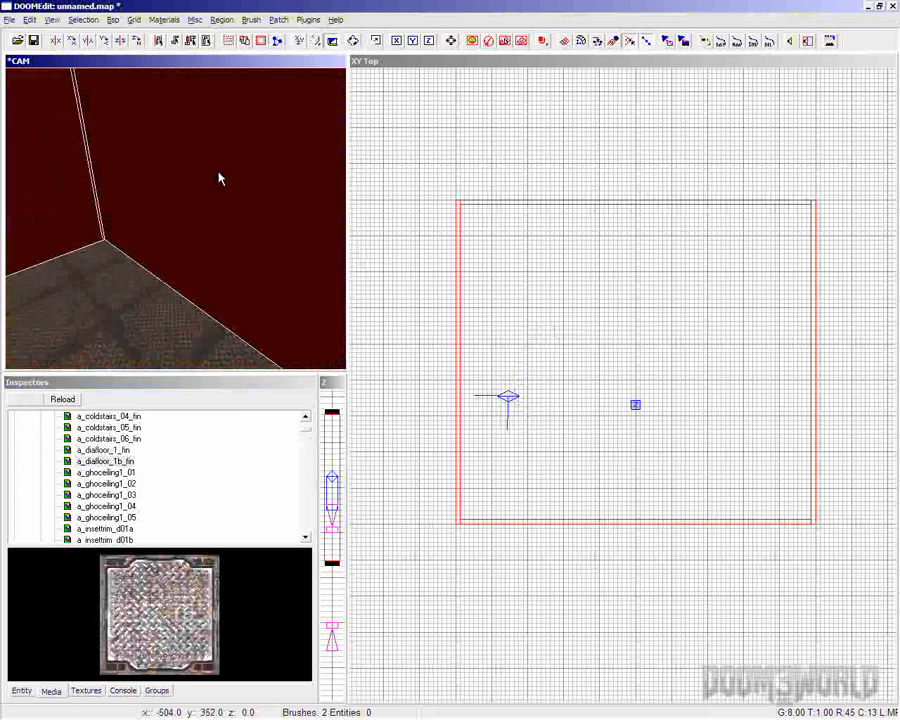
{"action": "key", "text": "Left"}
{"action": "key", "text": "Left"}
{"action": "key", "text": "Left"}
{"action": "key", "text": "Left"}
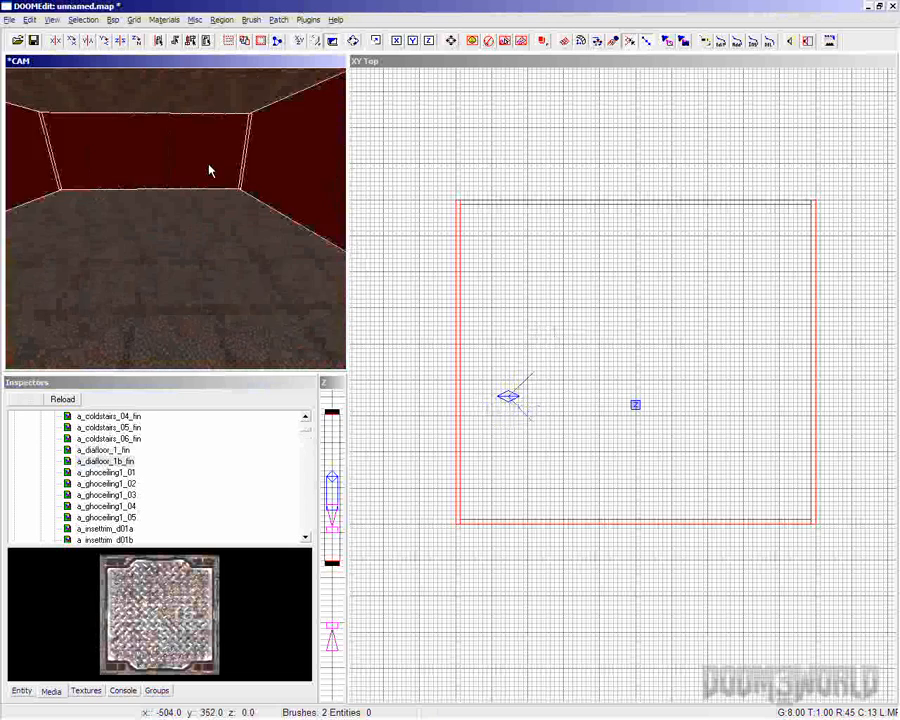
{"action": "key", "text": "Left"}
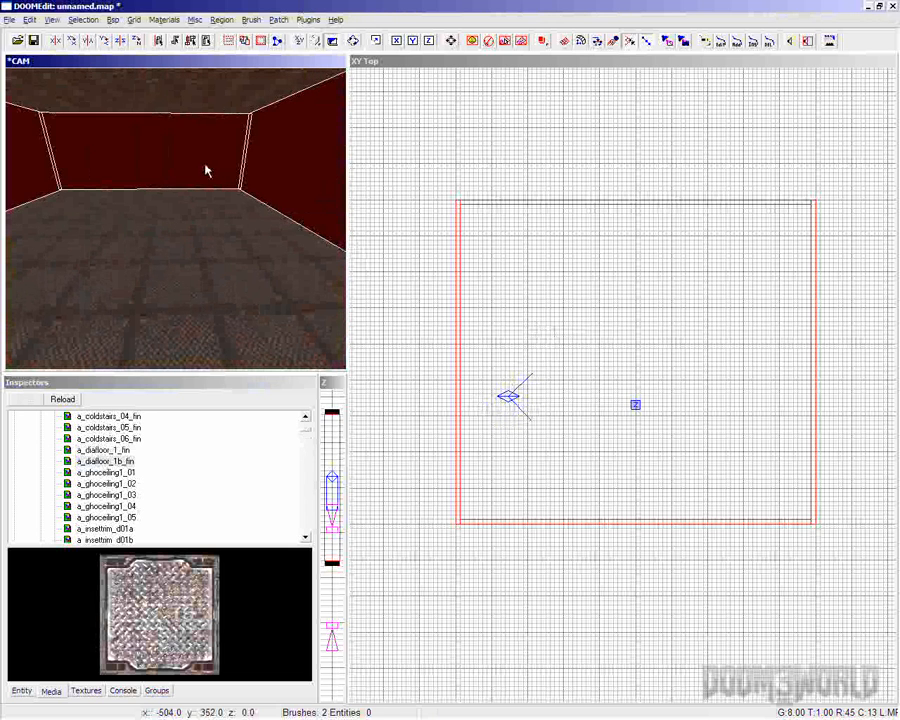
{"action": "key", "text": "Escape"}
- In the front view, draw a brush 760 units wide and 48 high across the room and use it to select the four walls it crosses
{"action": "key", "text": "ctrl+Tab"}
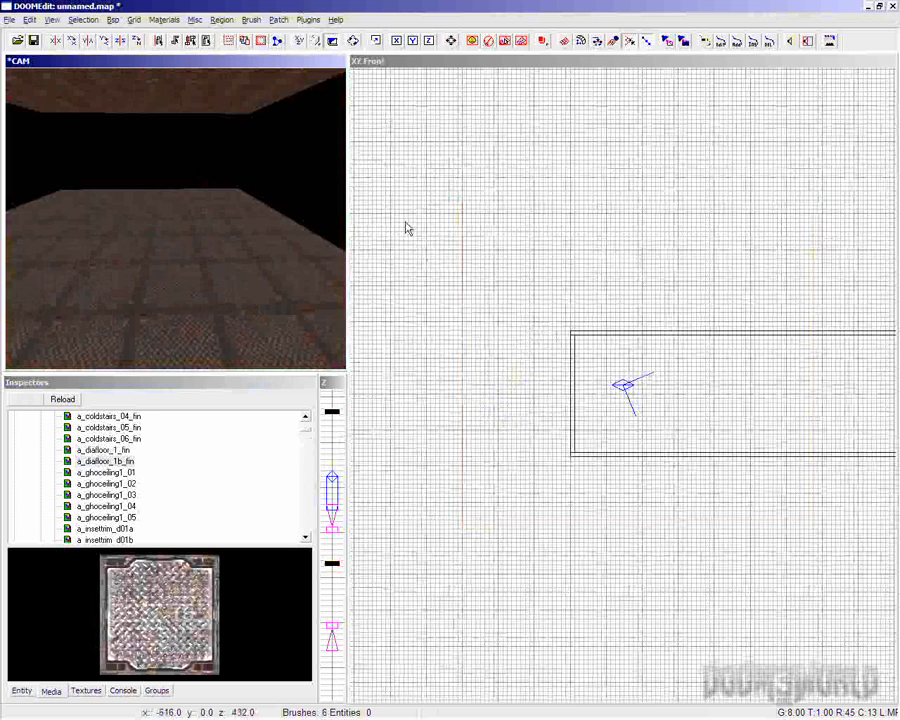
{"action": "right_click_drag", "start_coordinate": [508, 355], "coordinate": [356, 313]}
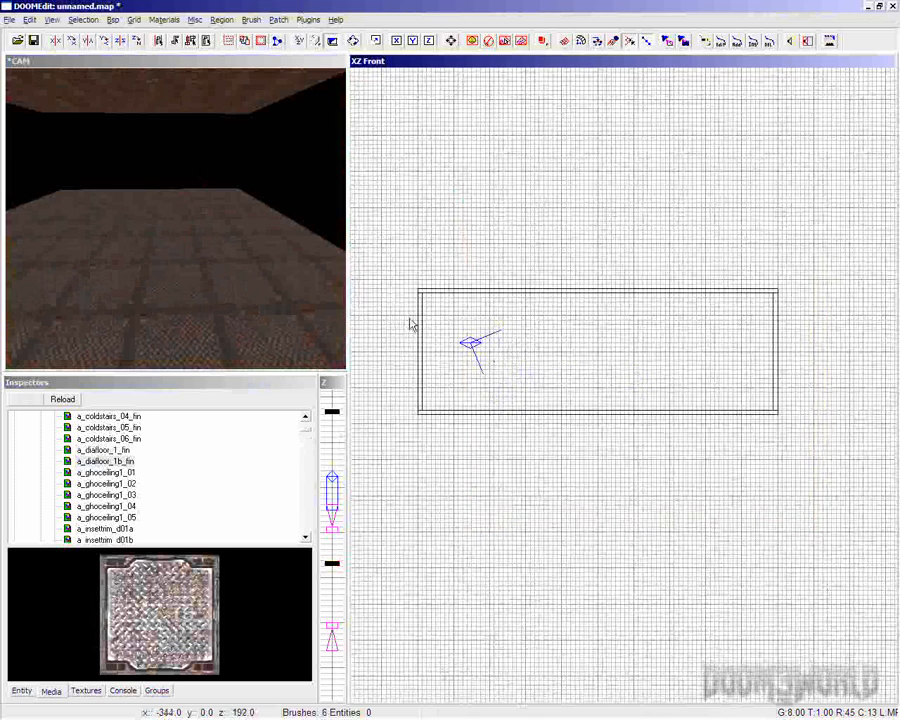
{"action": "left_click_drag", "start_coordinate": [397, 322], "coordinate": [825, 349]}
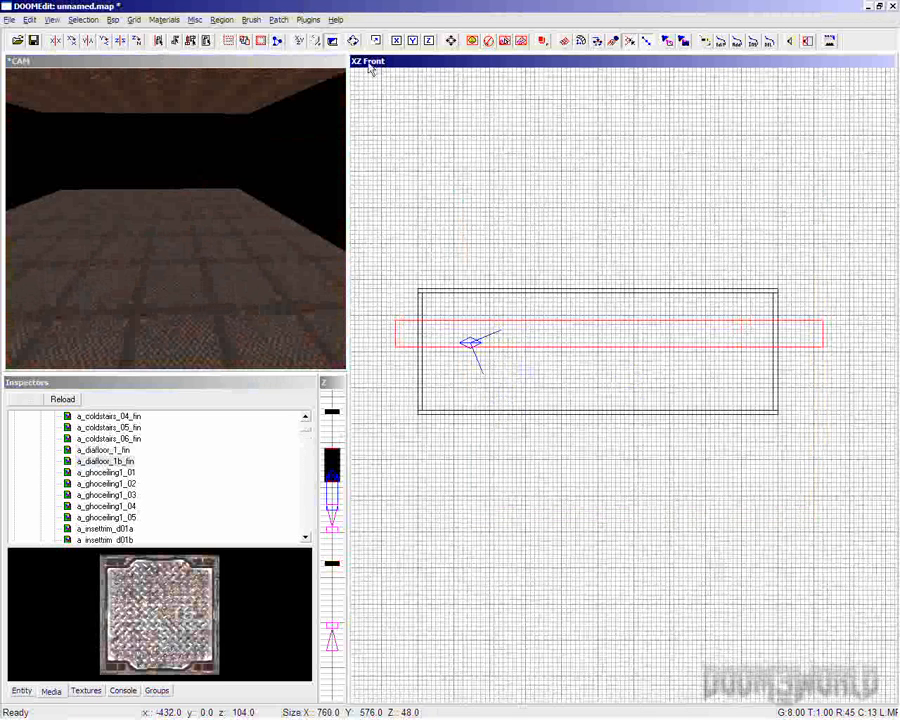
{"action": "left_click", "coordinate": [192, 42]}
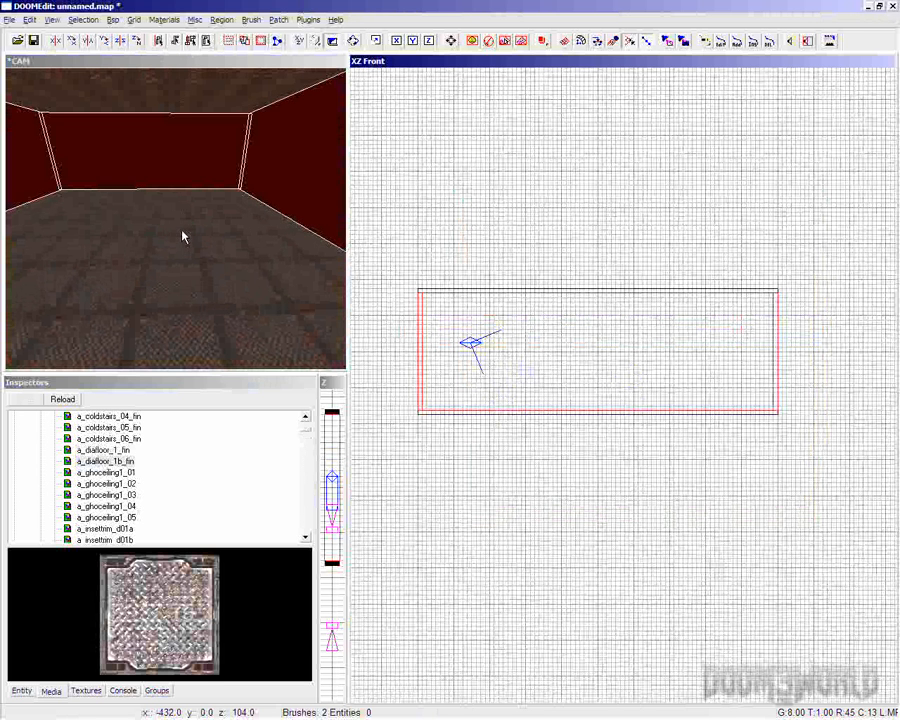
- Texture the four selected walls with a_bluetex1e2_03 from the base_wall folder, comparing it with a_boxpanel_06, and clear the selection
{"action": "scroll", "coordinate": [308, 432], "scroll_direction": "up", "scroll_amount": 4}
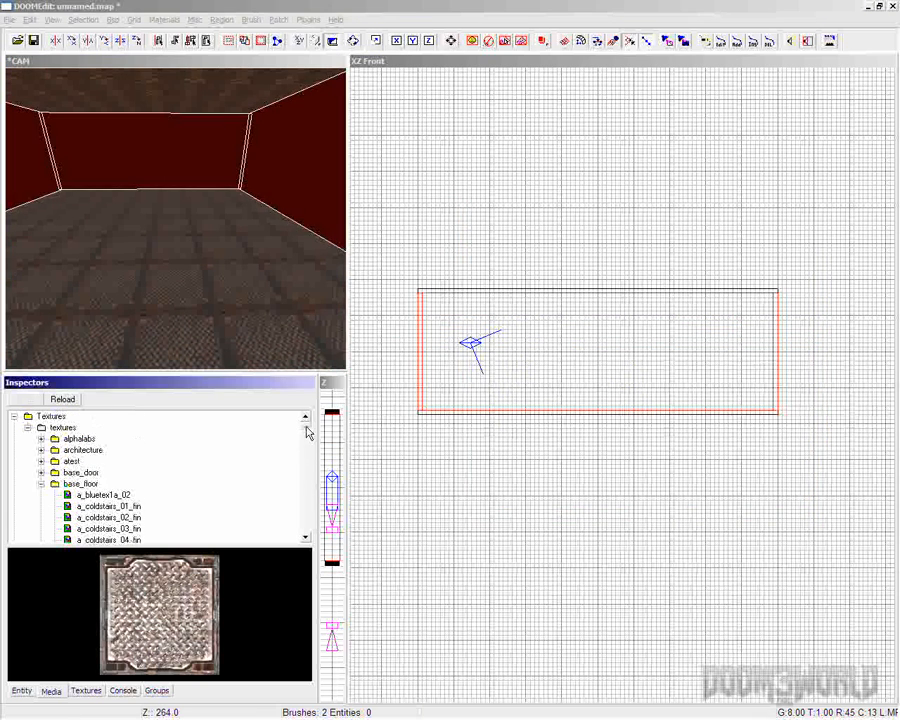
{"action": "left_click", "coordinate": [41, 484]}
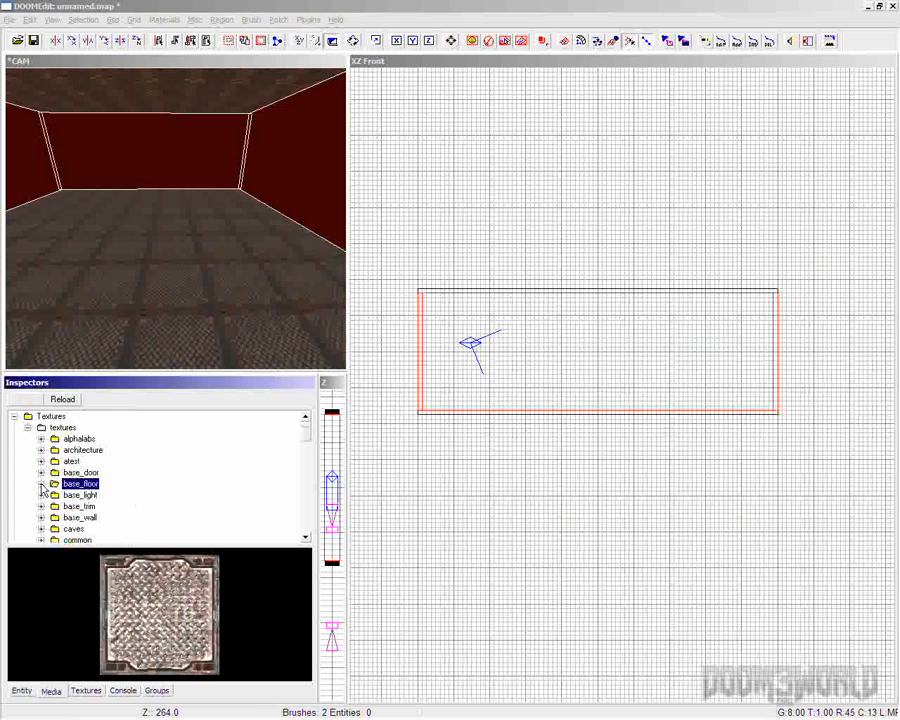
{"action": "left_click", "coordinate": [41, 517]}
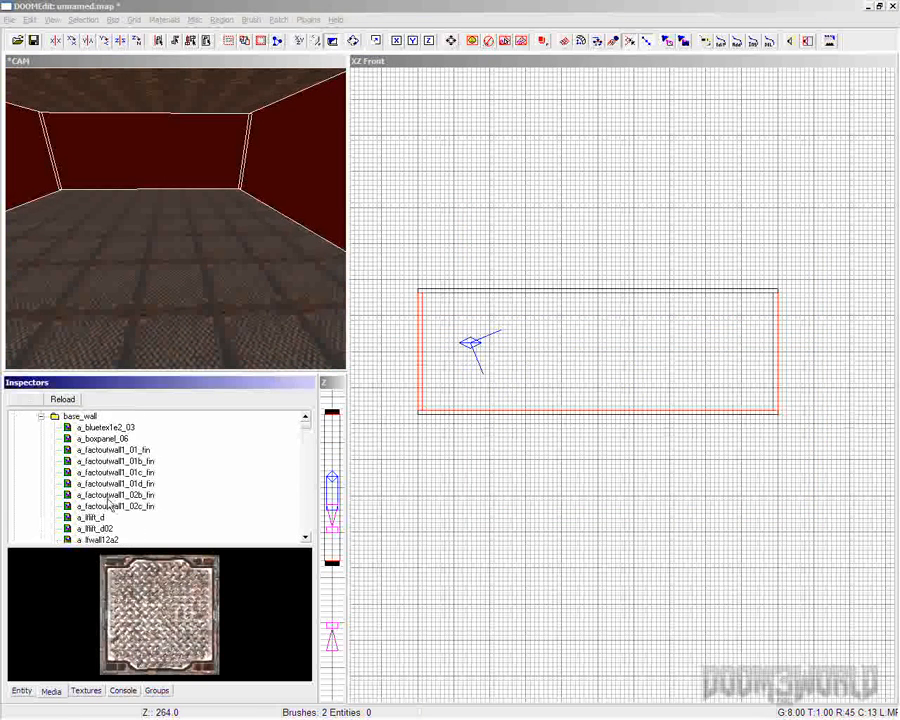
{"action": "left_click", "coordinate": [107, 428]}
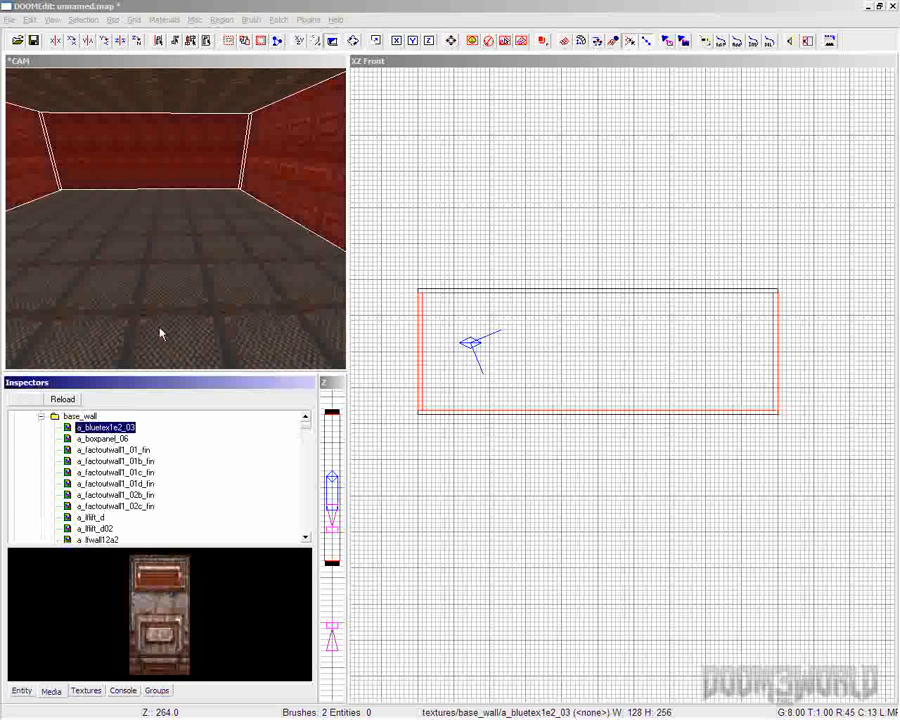
{"action": "left_click", "coordinate": [112, 438]}
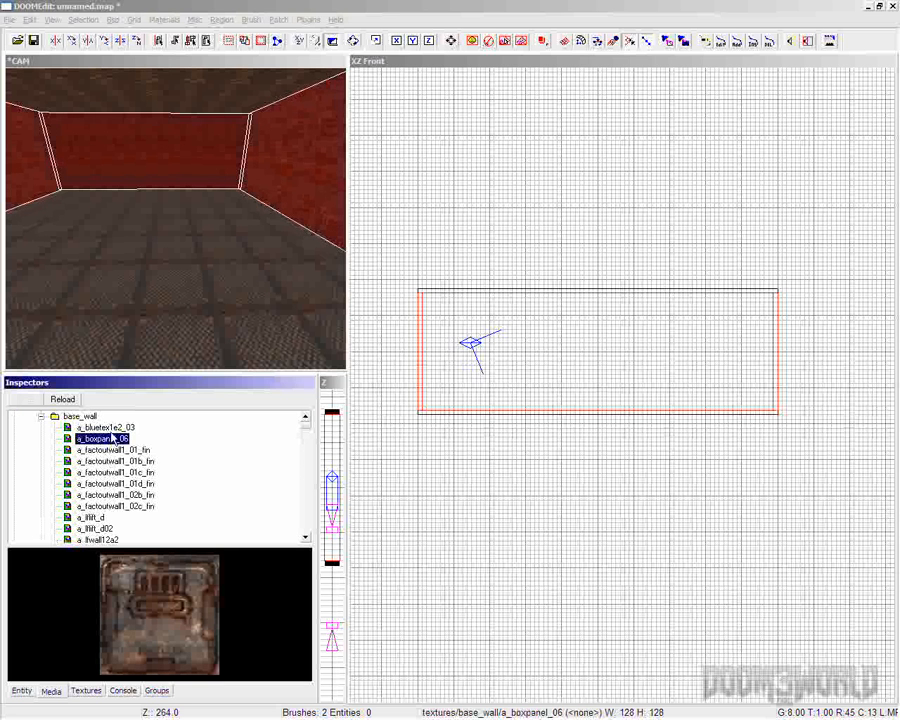
{"action": "left_click", "coordinate": [107, 428]}
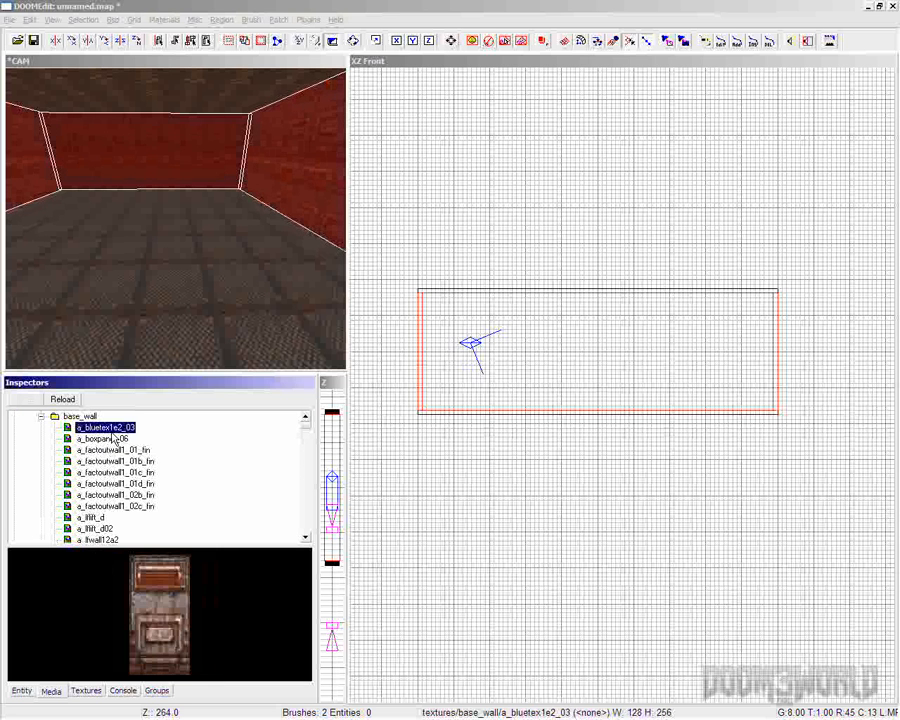
{"action": "left_click", "coordinate": [198, 289]}
{"action": "key", "text": "Escape"}
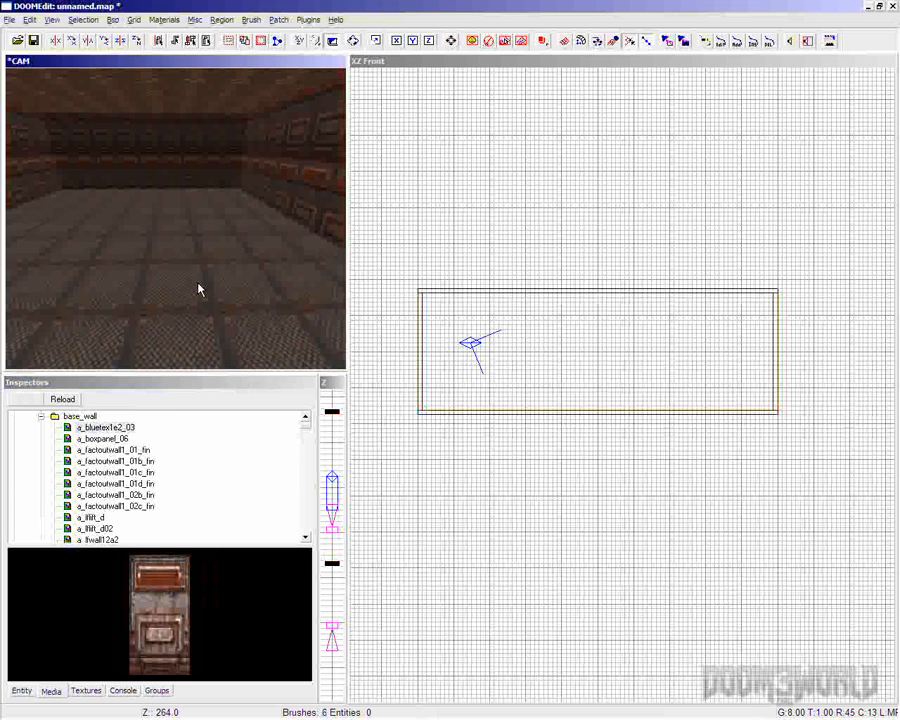